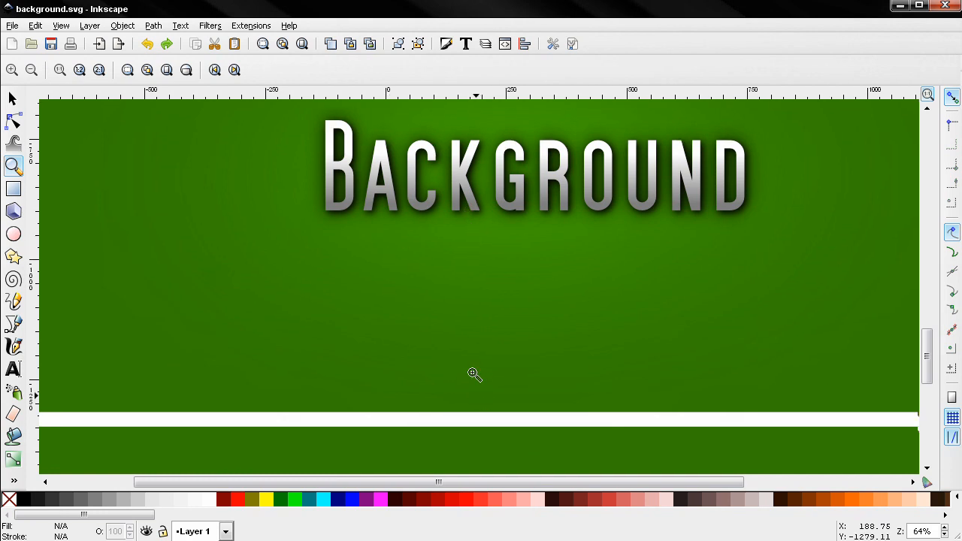
Compare the finished upper Background banner with the plain lower one.
scroll(473, 371, down, 10)
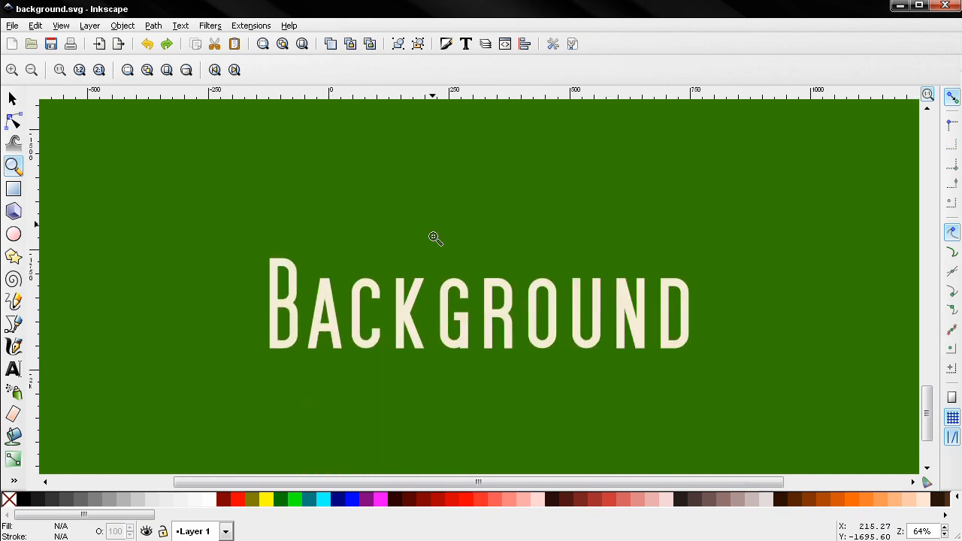
scroll(420, 270, down, 4)
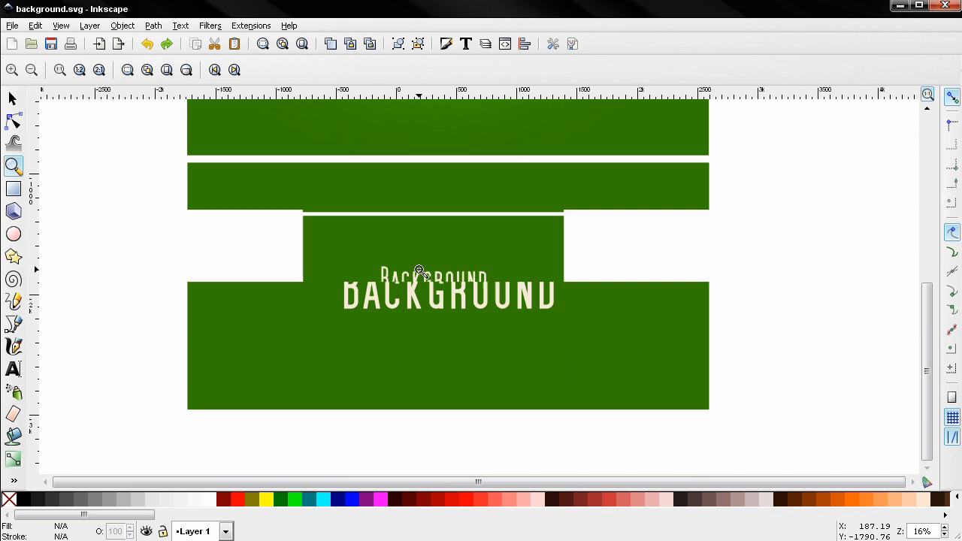
drag(410, 254, 409, 295)
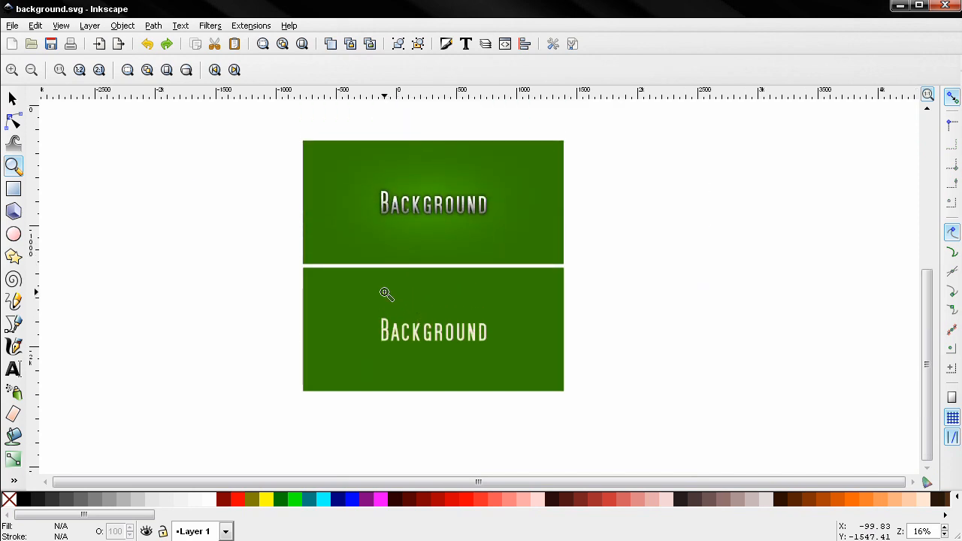
click(387, 260)
drag(386, 259, 397, 272)
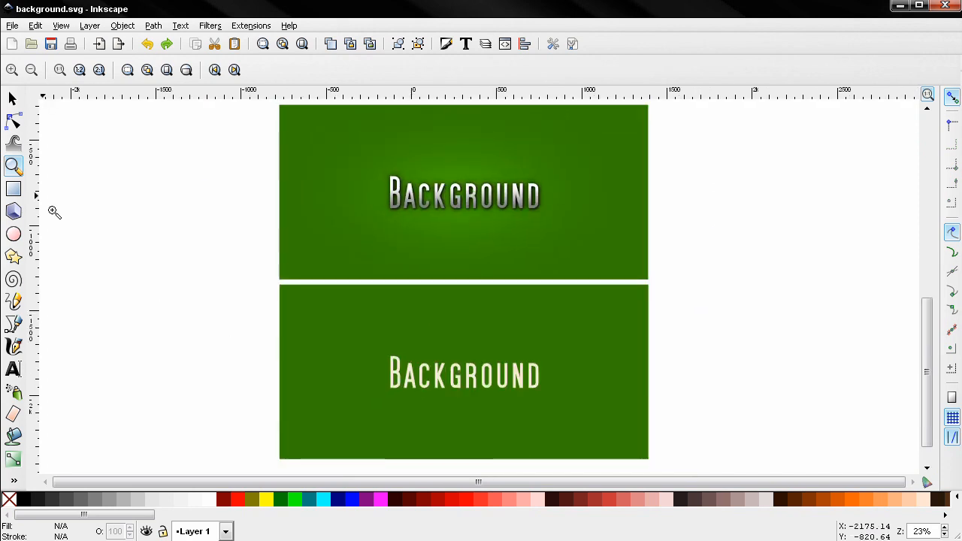
Try moving the plain lower Background text aside and undo each move.
click(13, 99)
click(397, 377)
drag(336, 369, 285, 369)
key(ctrl+z)
drag(434, 389, 350, 381)
key(ctrl+z)
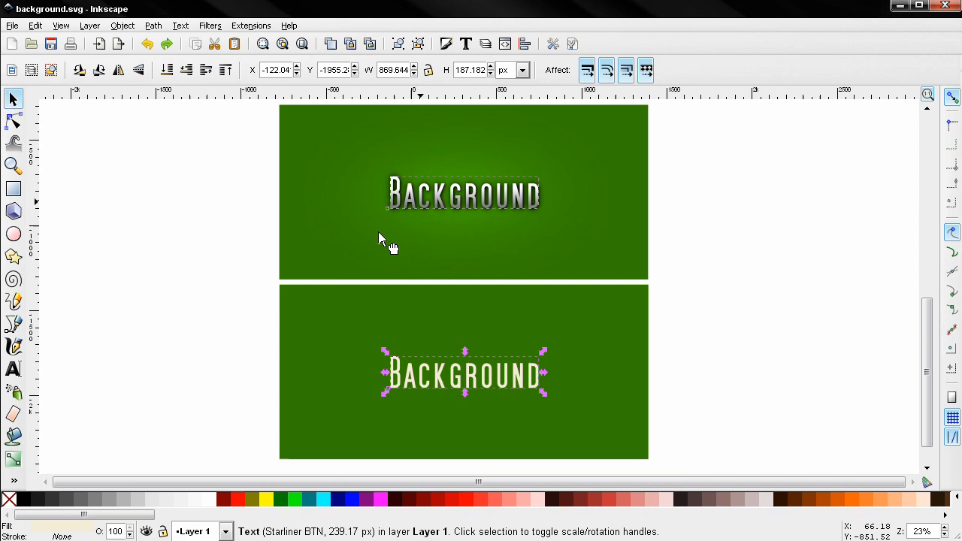
Pull apart the upper banner's layers by moving its white gradient text, grey text and radial glow aside.
key(ctrl+v)
click(352, 150)
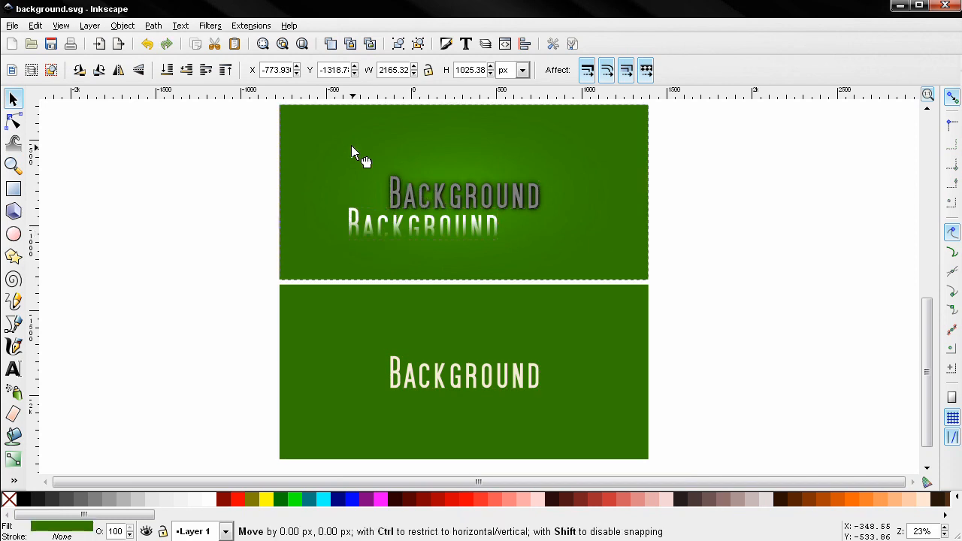
drag(380, 188, 338, 169)
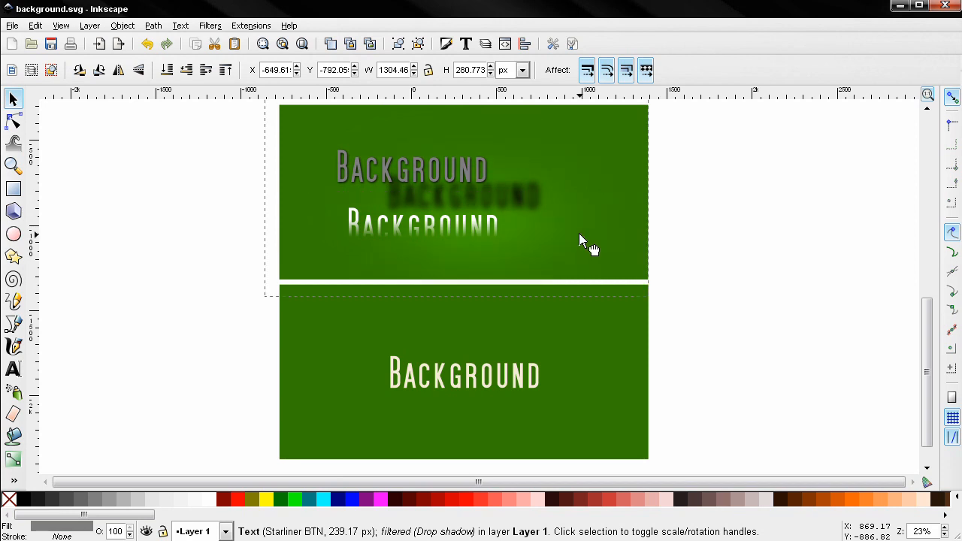
click(610, 226)
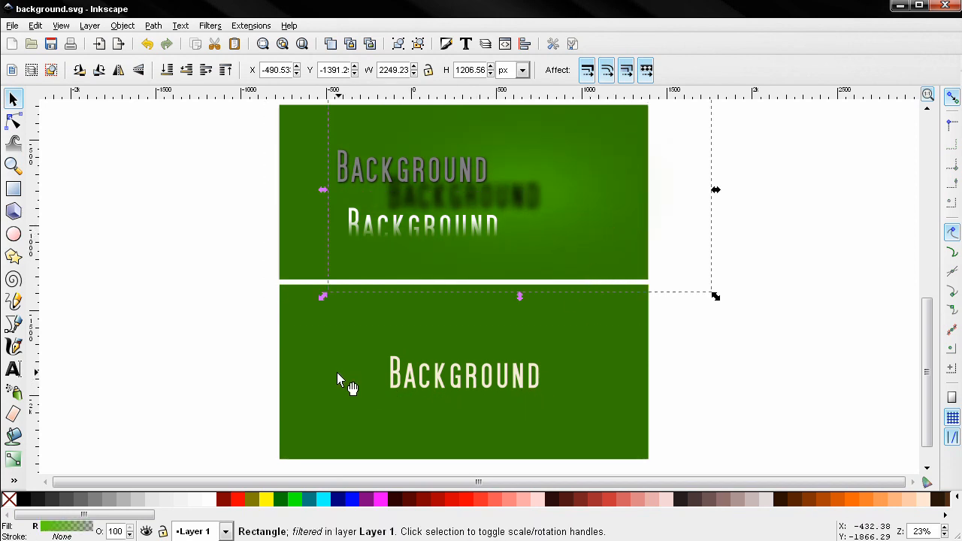
Try a red fill on the lower text and a teal fill on its background rectangle, and undo both color changes.
click(391, 372)
click(238, 499)
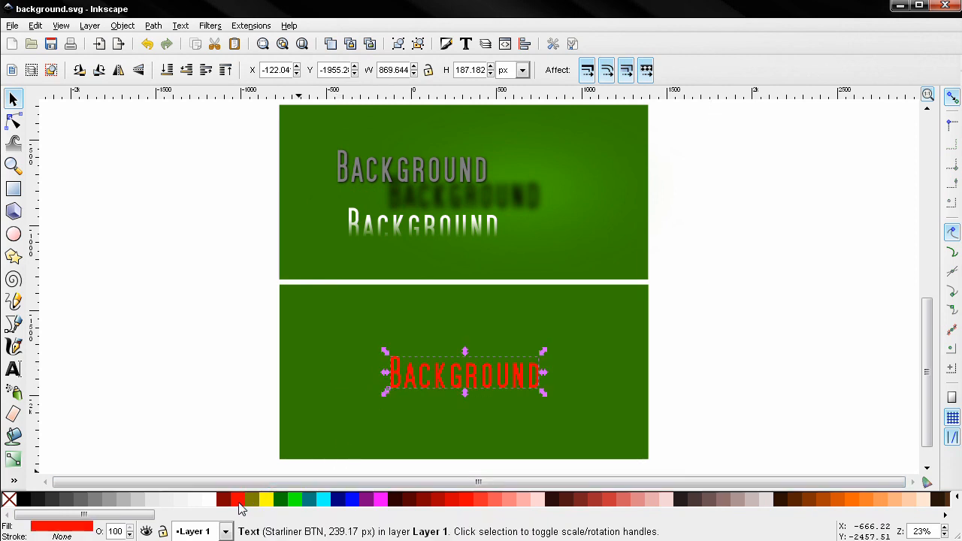
click(286, 455)
click(310, 501)
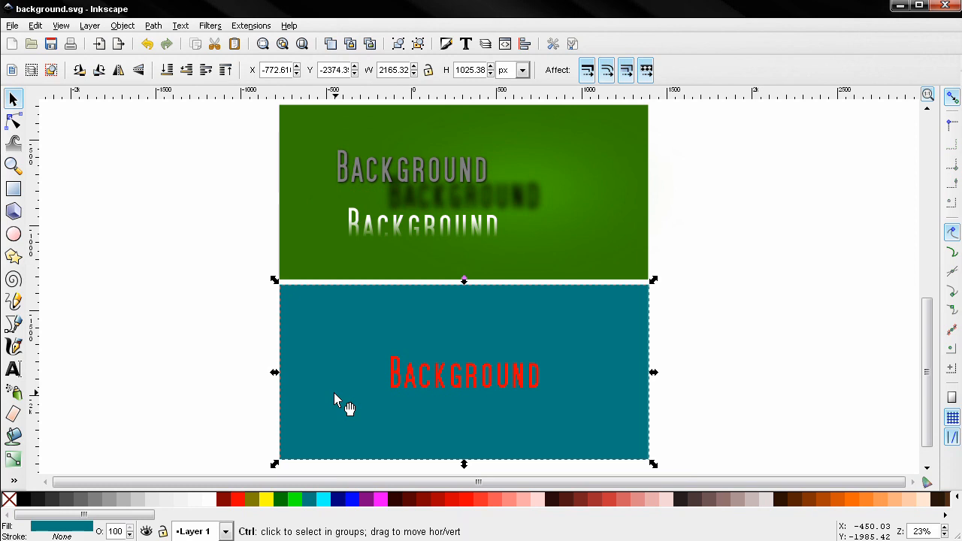
key(ctrl+z)
key(ctrl+z)
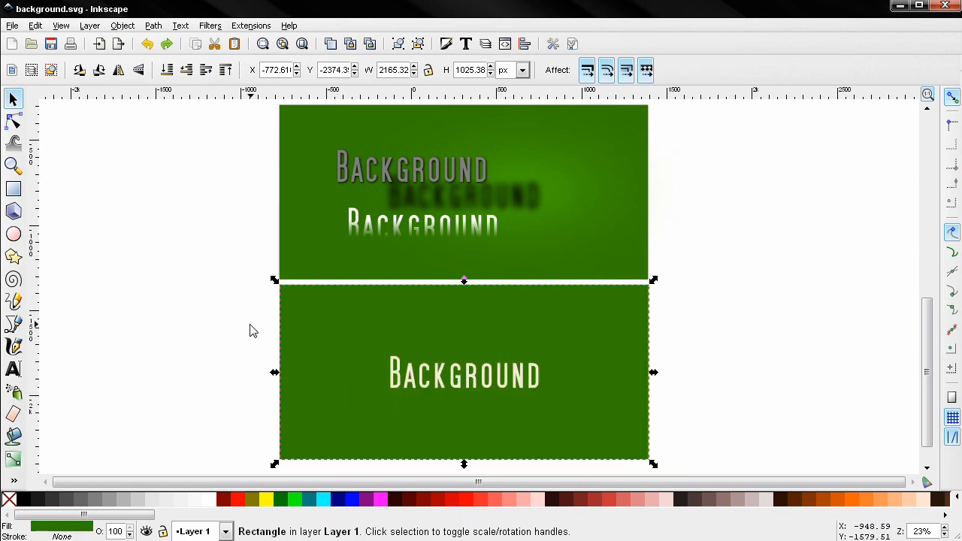
Delete the whole upper example banner, including its text layers, glow and background.
scroll(251, 329, down, 1)
drag(211, 163, 604, 245)
key(Delete)
click(466, 161)
key(Delete)
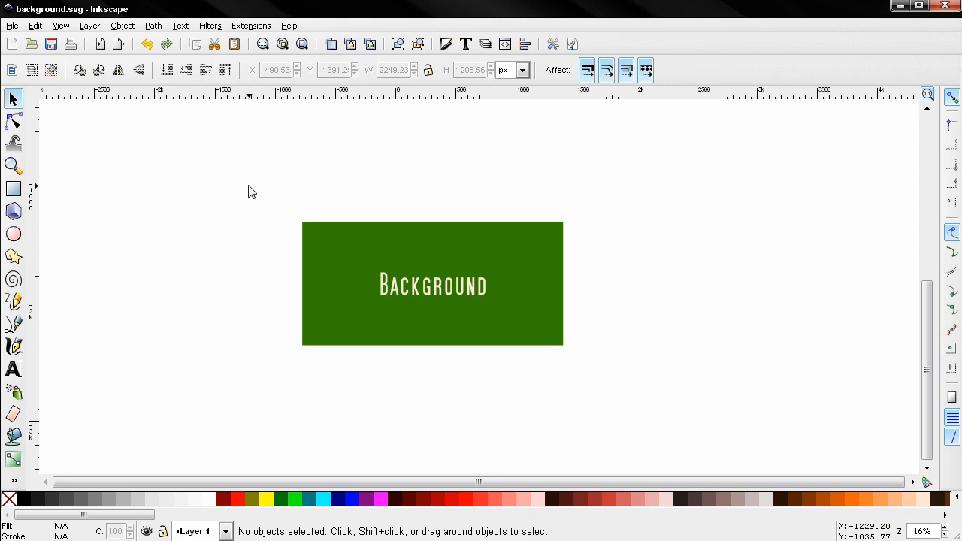
Place a black copy of the Background text directly behind the cream original and set the copy's blur to 7.3.
scroll(334, 309, up, 2)
drag(421, 310, 237, 342)
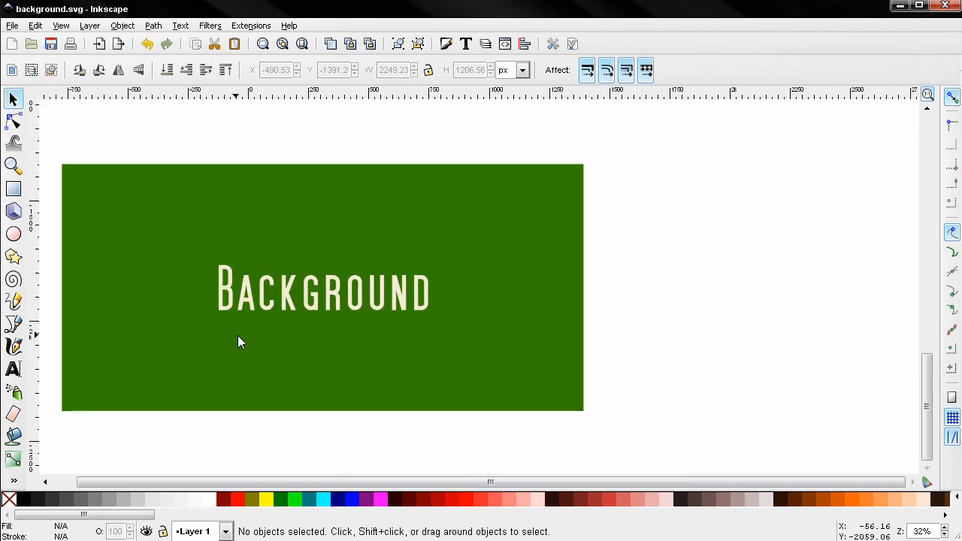
click(261, 297)
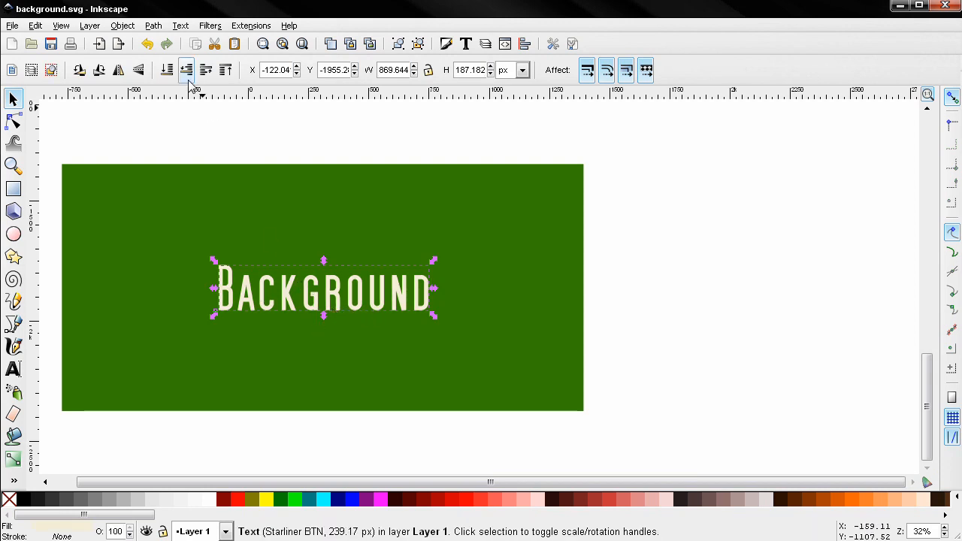
click(452, 49)
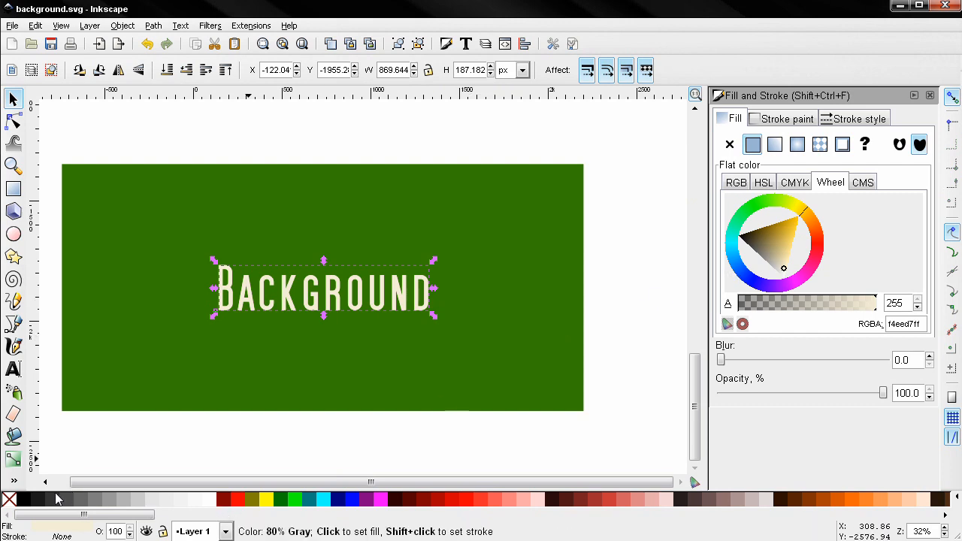
click(26, 499)
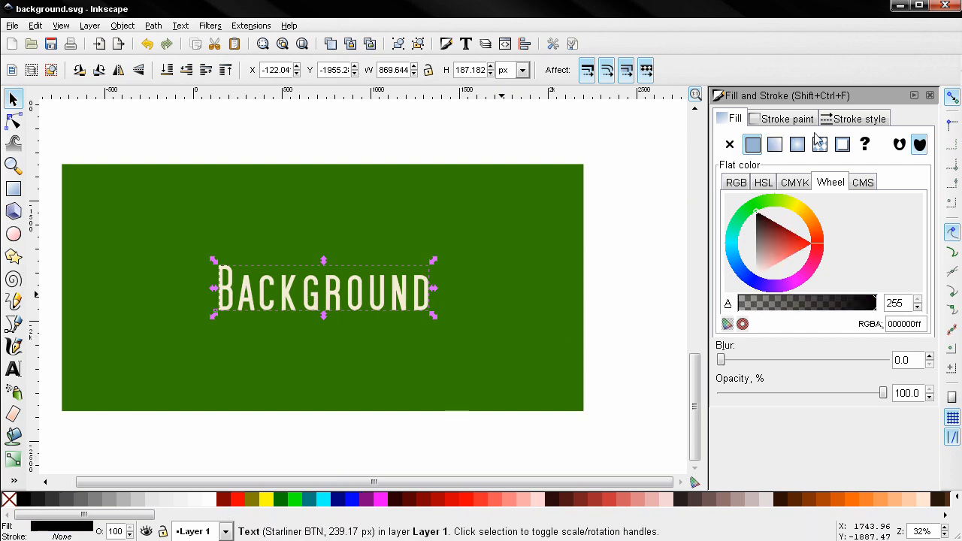
drag(914, 360, 778, 360)
text(7.3)
key(Return)
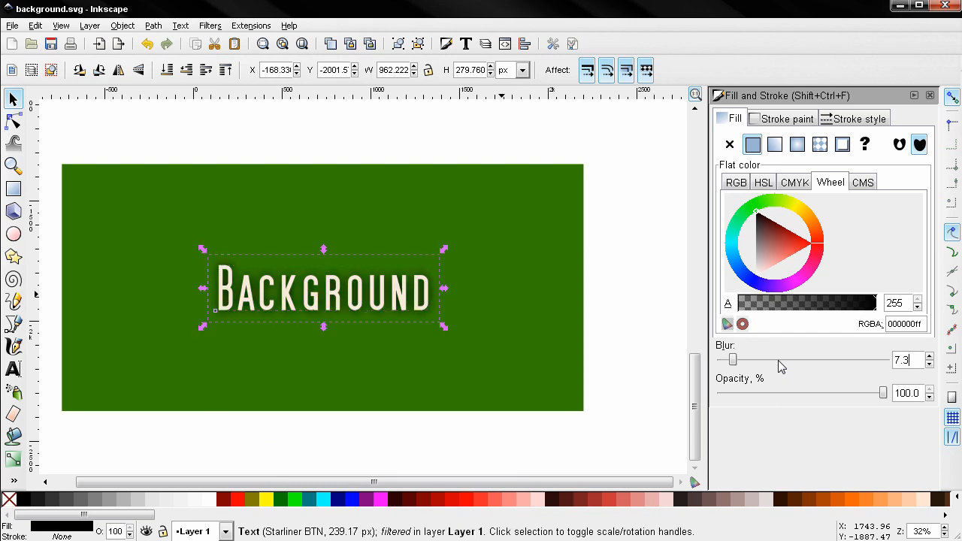
click(655, 326)
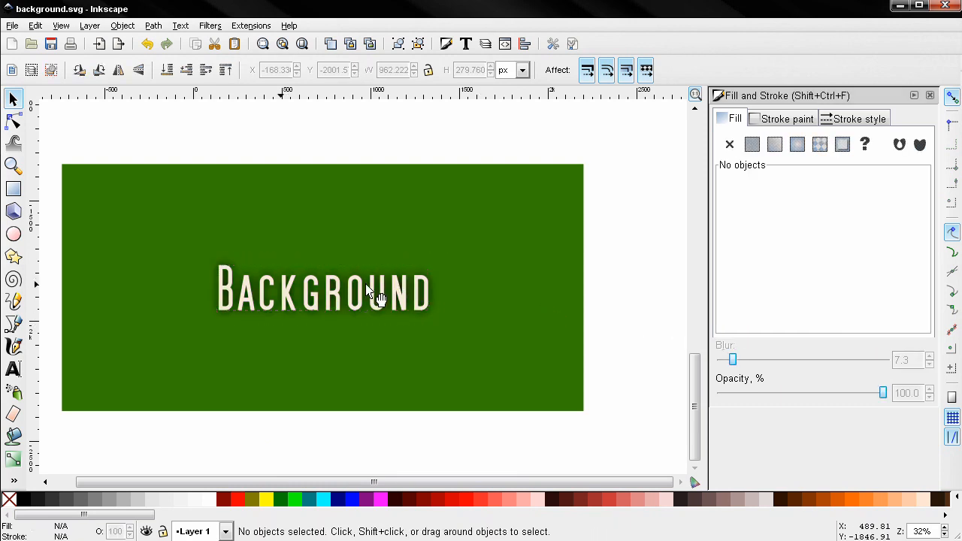
Place a grey copy of the text (808080ff) behind the cream one and move the cream text below it.
click(369, 287)
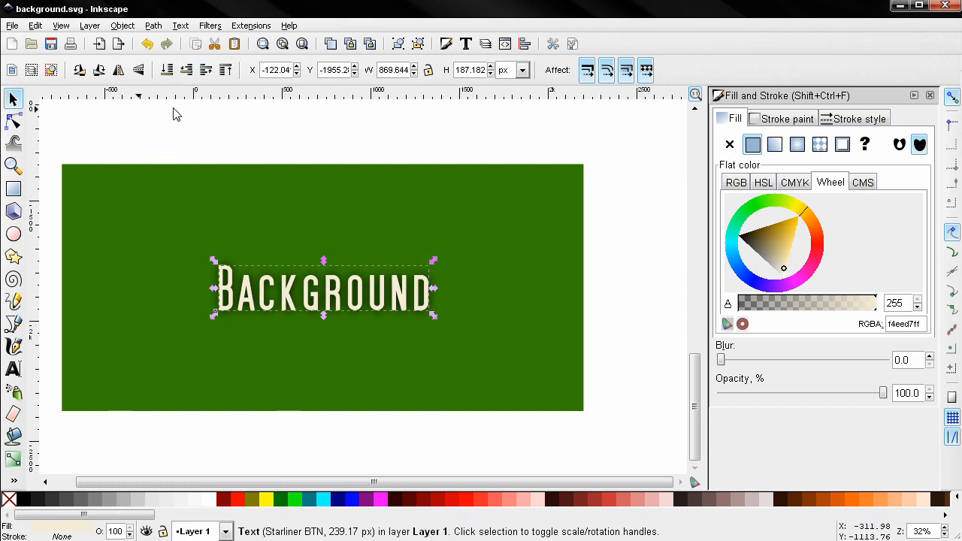
click(97, 502)
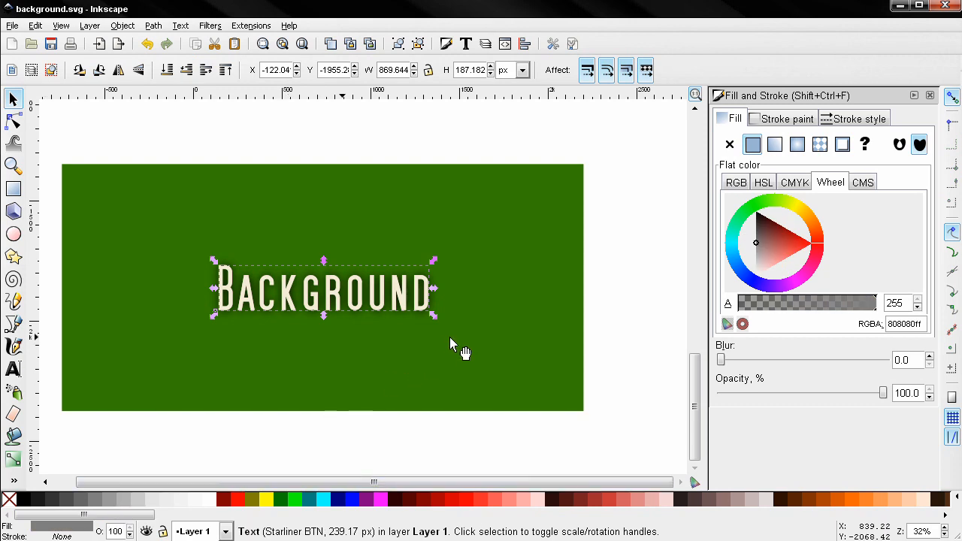
click(632, 294)
drag(373, 313, 368, 366)
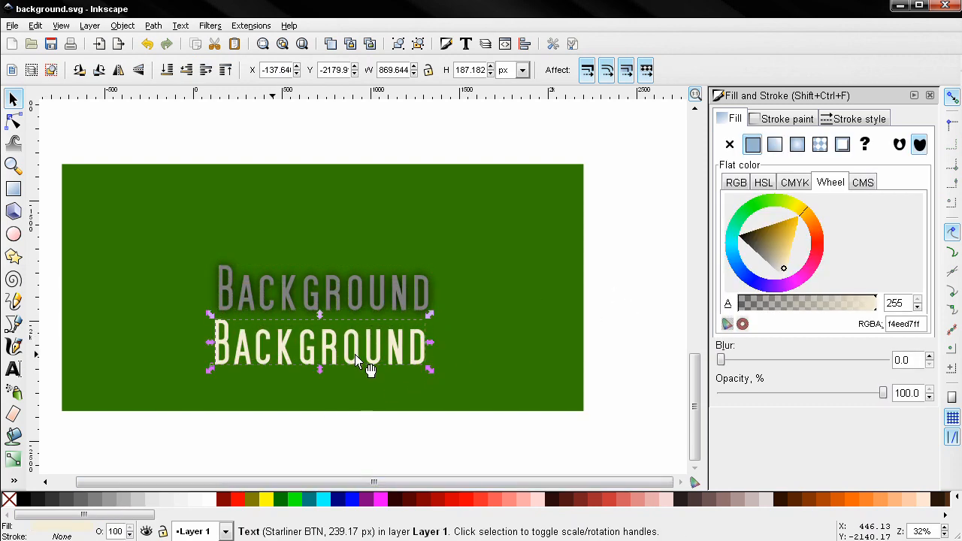
click(359, 304)
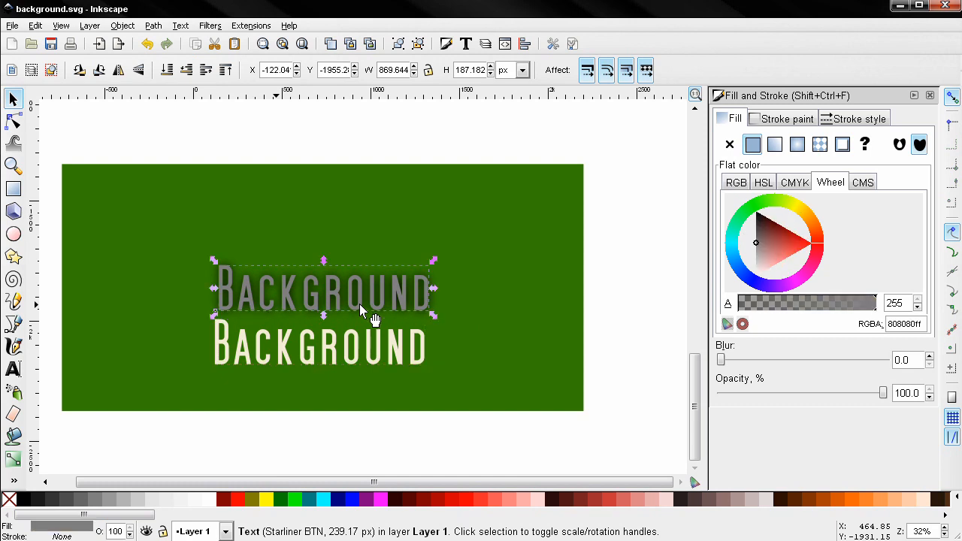
click(207, 25)
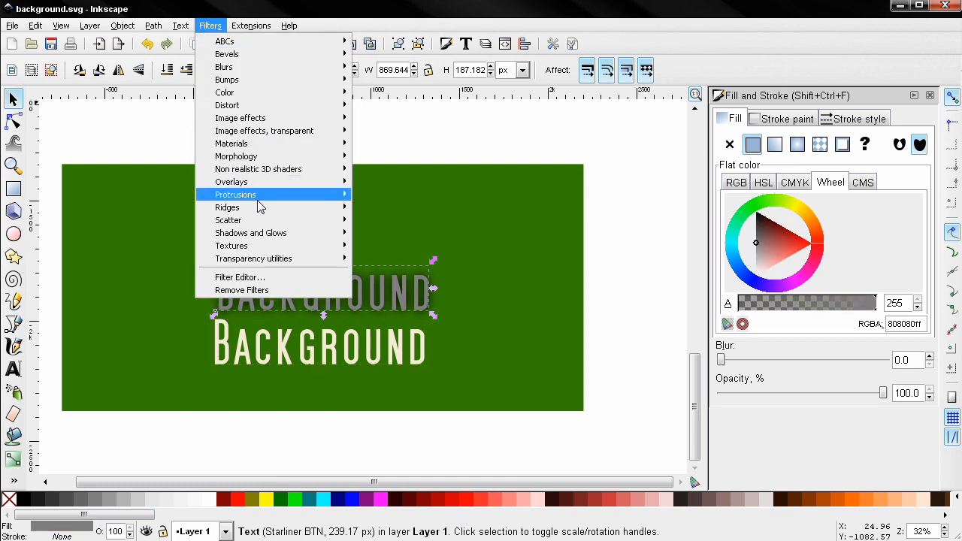
mouse_move(305, 235)
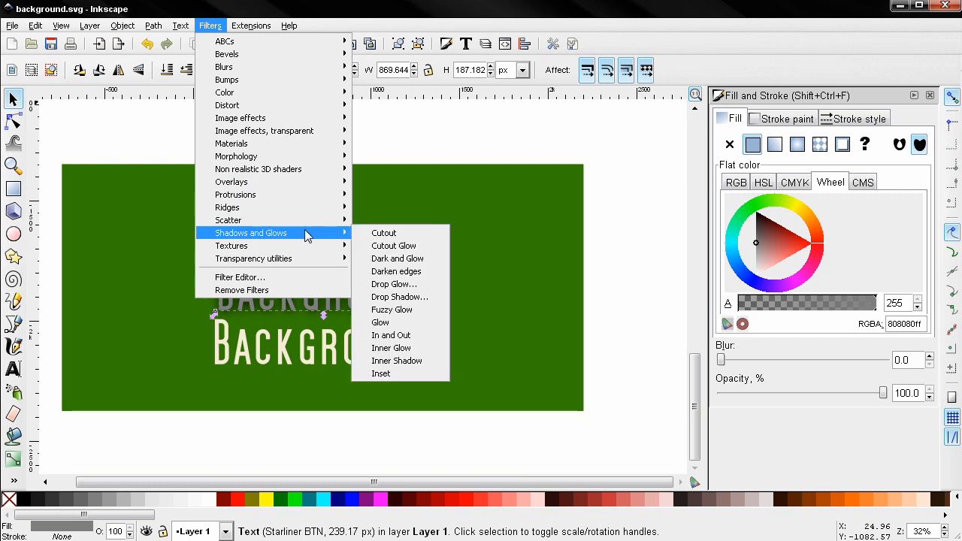
click(389, 286)
click(496, 363)
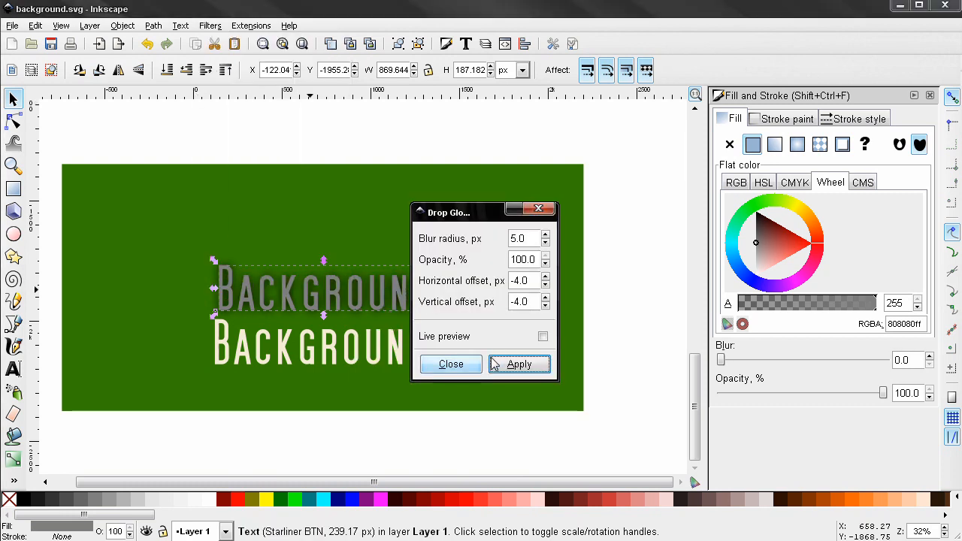
click(451, 363)
Apply a Drop Shadow filter to the grey text with 5 px blur radius, 100% opacity and 6 px horizontal and vertical offsets.
click(210, 25)
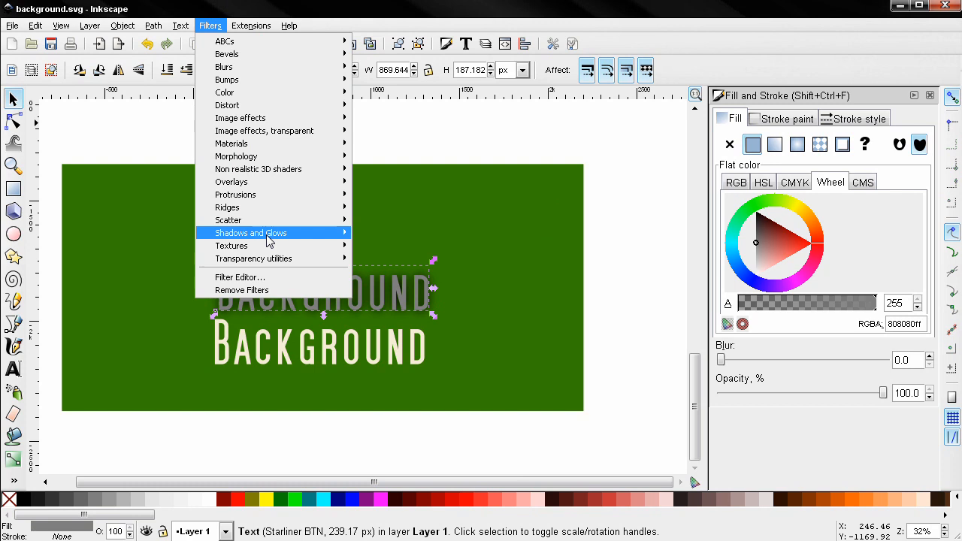
mouse_move(267, 234)
click(400, 297)
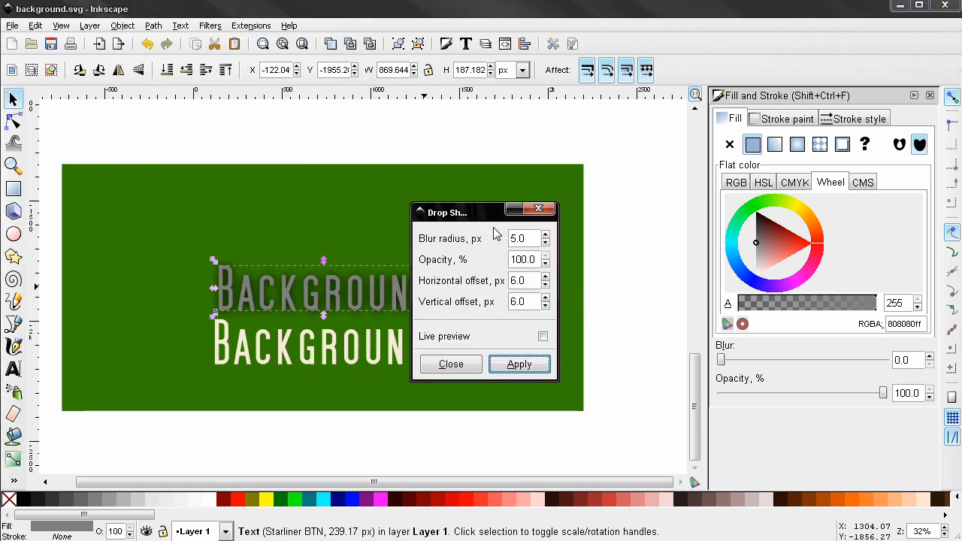
drag(484, 219, 581, 235)
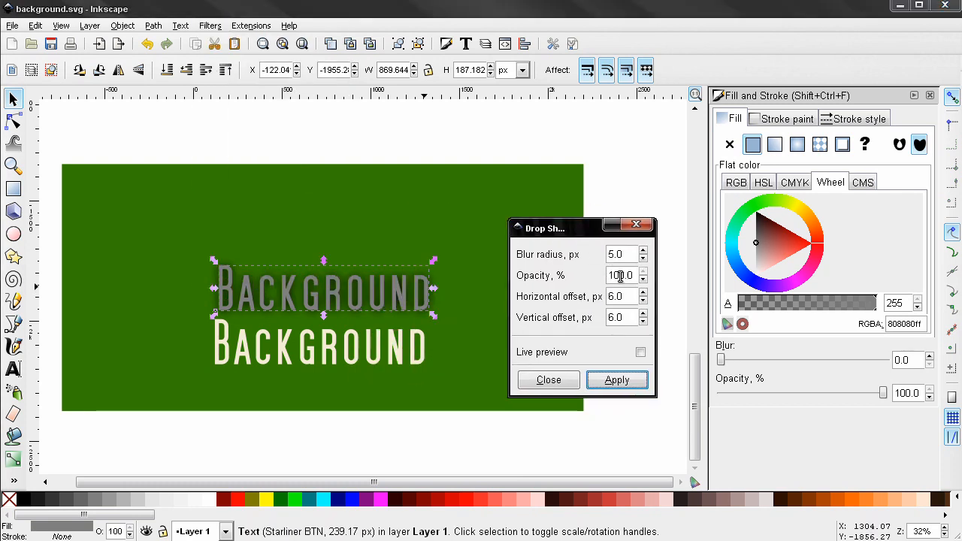
click(613, 381)
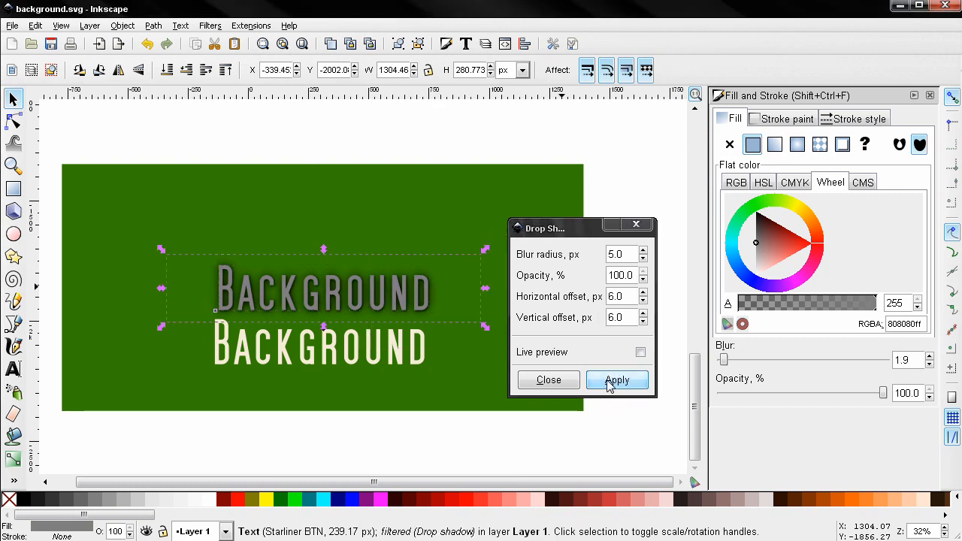
click(547, 380)
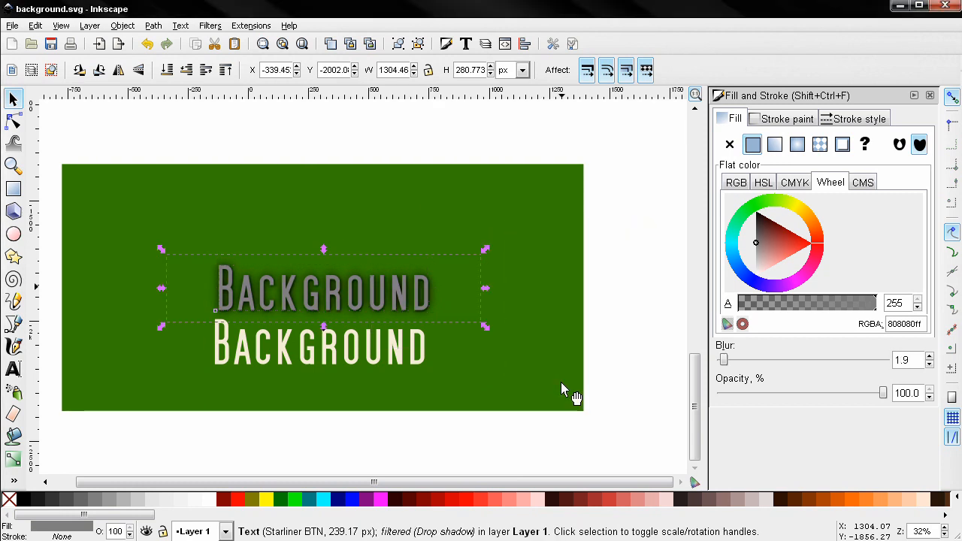
Center the cream text horizontally and vertically on the grey text, aligning relative to the first selected object.
shift+click(381, 359)
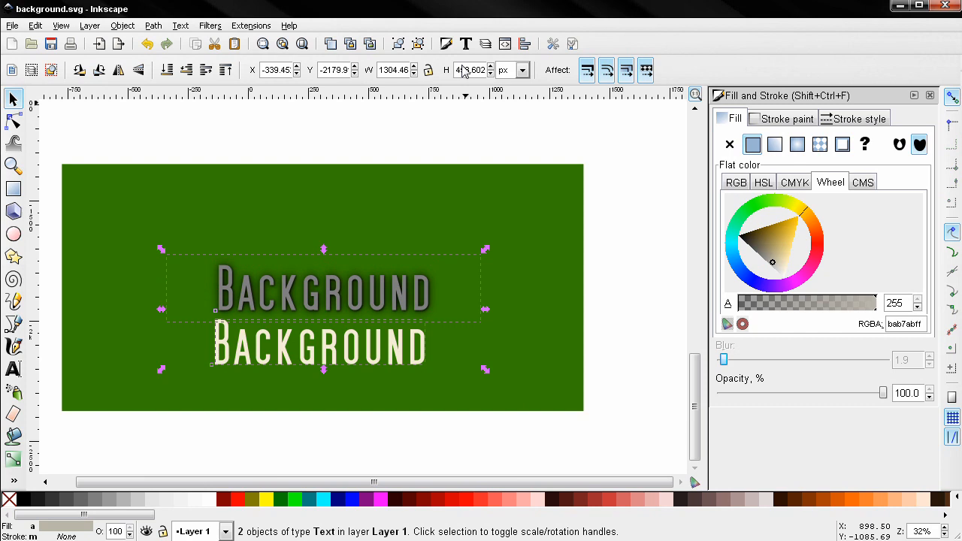
click(523, 46)
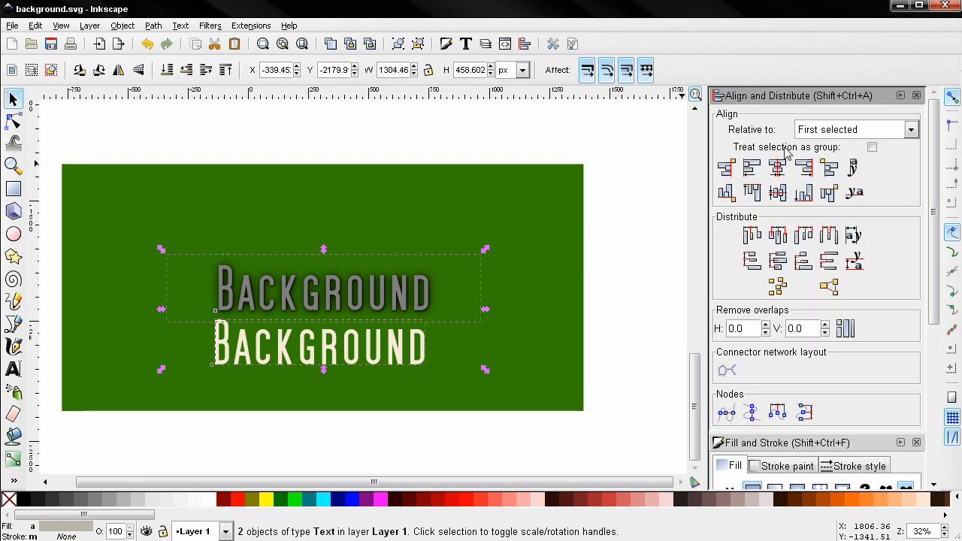
click(828, 135)
click(822, 168)
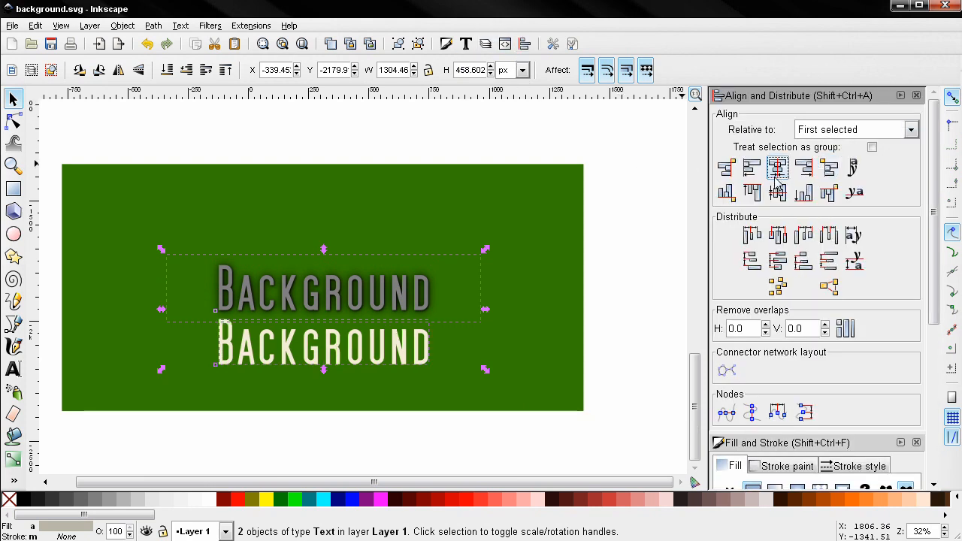
click(777, 192)
click(609, 273)
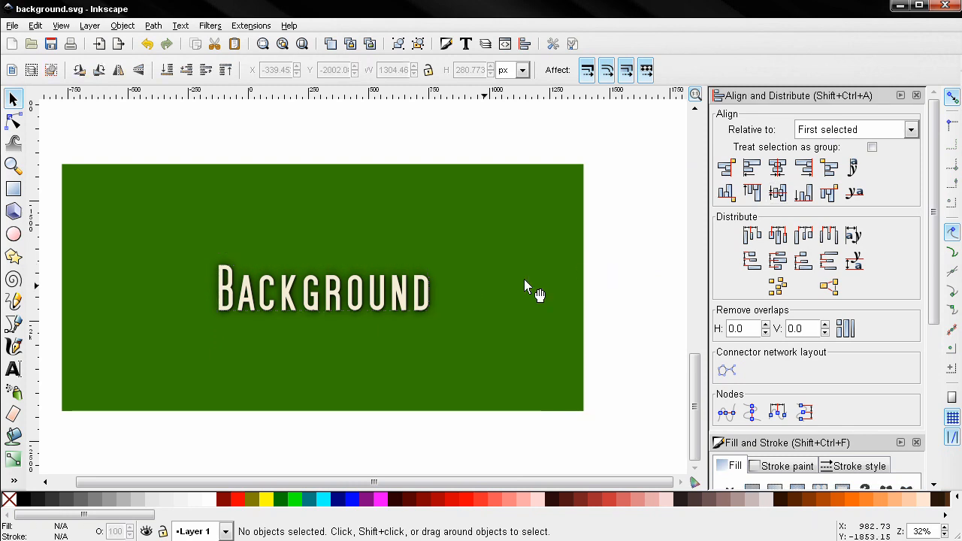
Give the cream Background text a linear gradient fill that fades from cream to transparent.
click(381, 310)
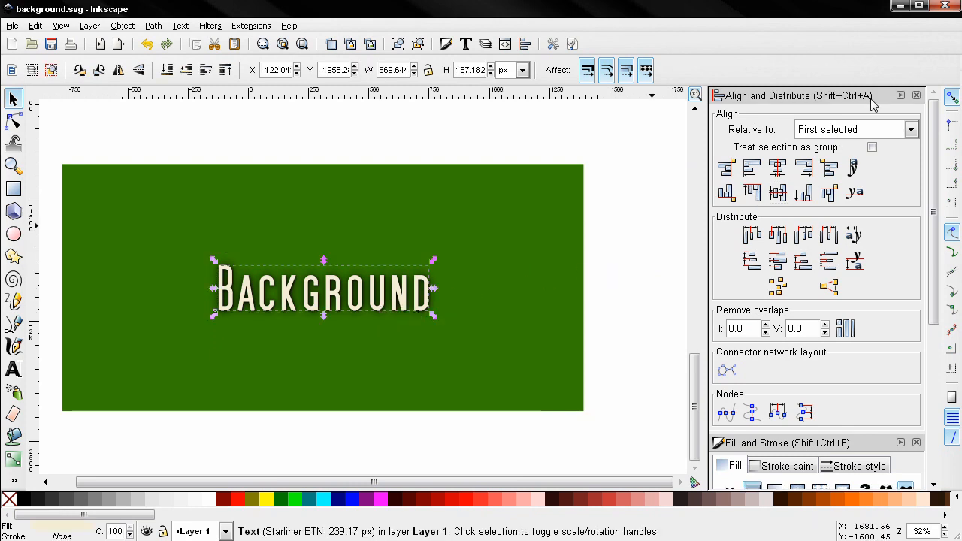
click(916, 95)
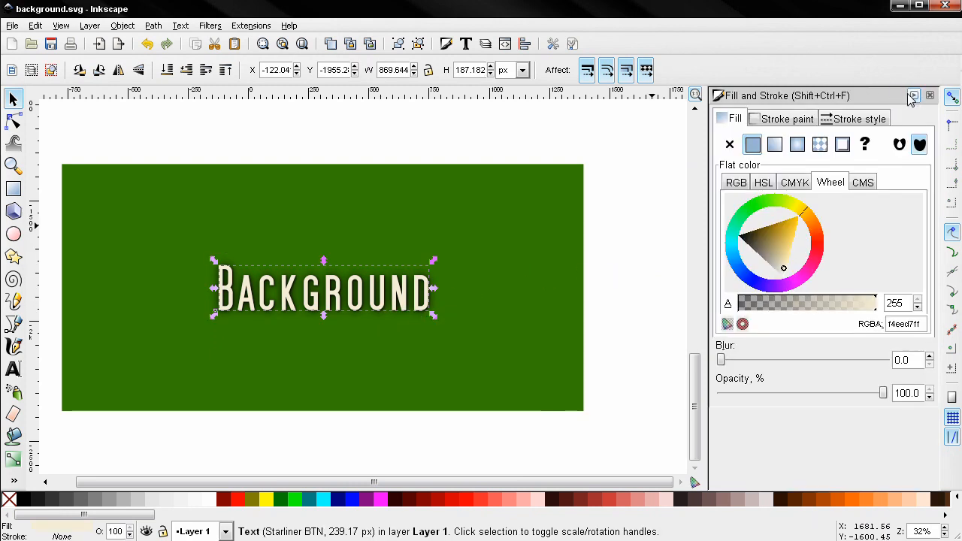
click(775, 147)
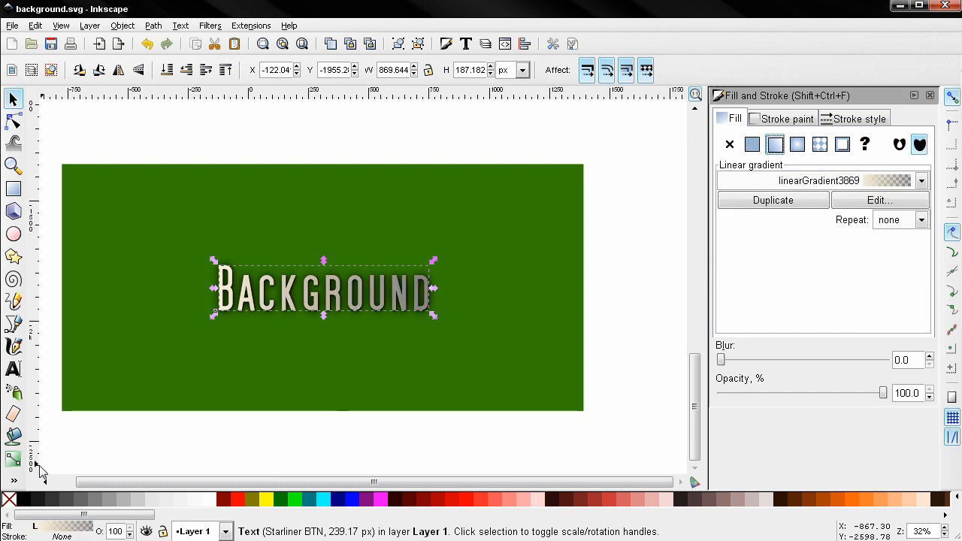
Reposition the text gradient's start and end handles so it runs vertically, cream at the top of the letters and fading toward the bottom.
click(13, 459)
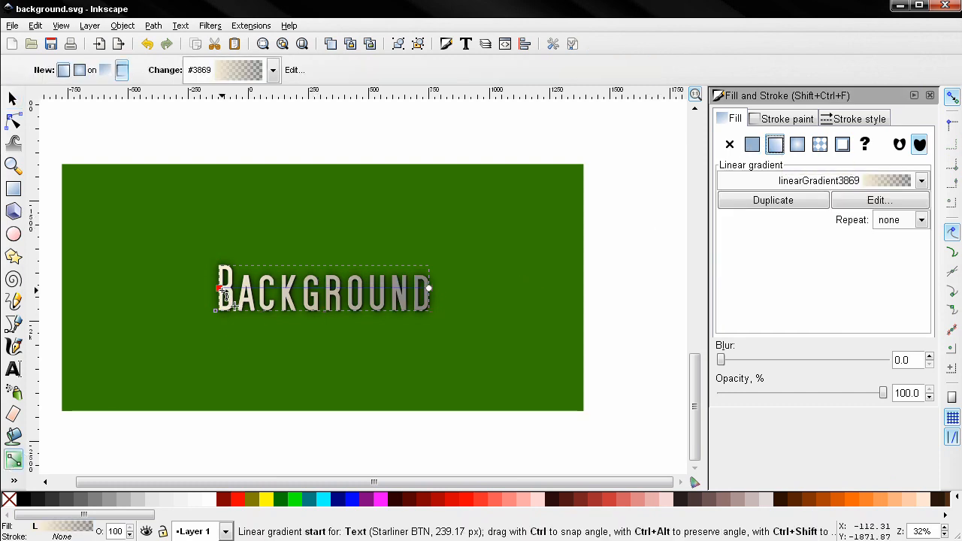
drag(224, 295, 321, 283)
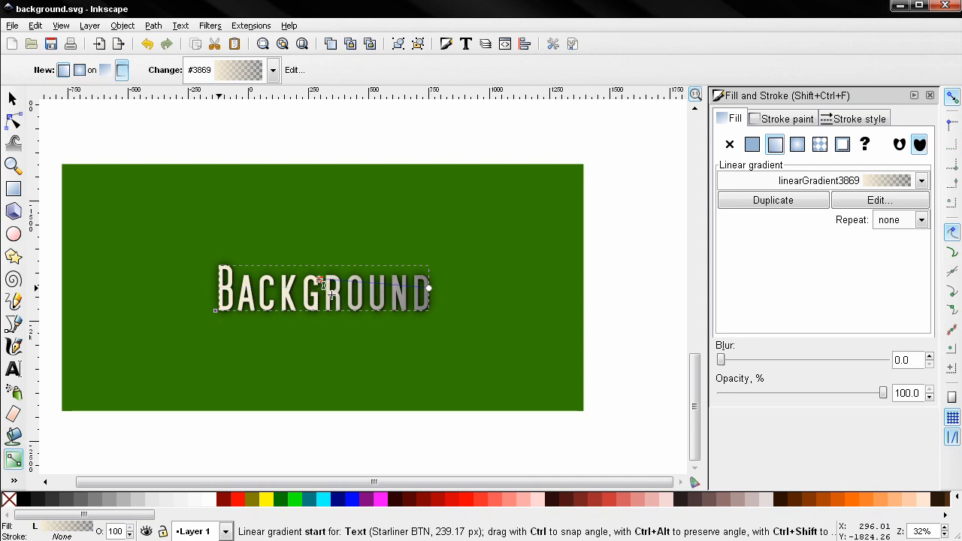
click(321, 277)
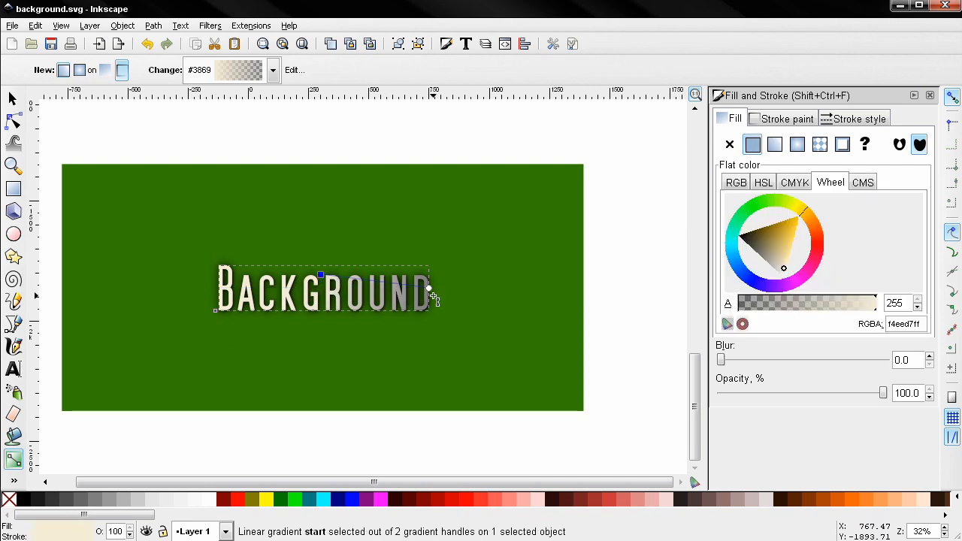
drag(429, 288, 319, 298)
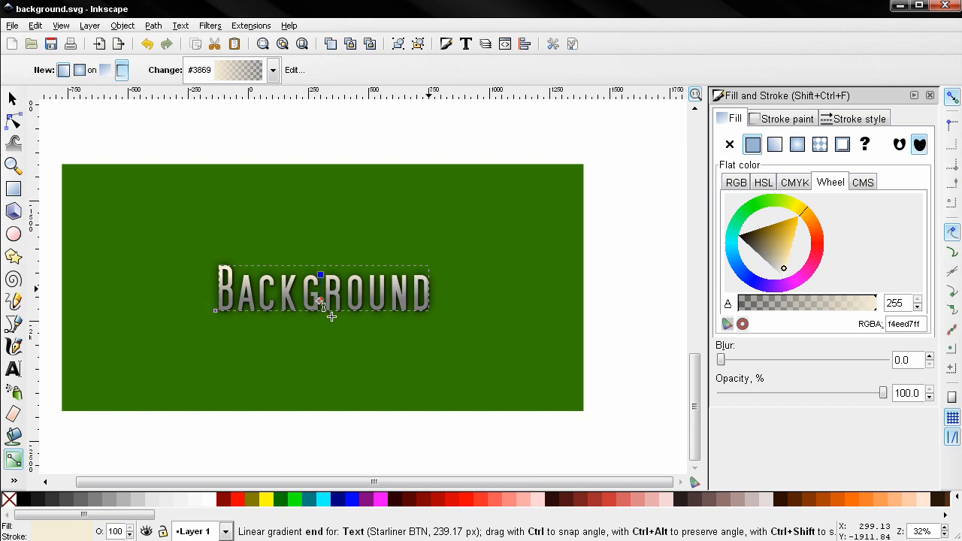
click(321, 276)
drag(321, 276, 322, 303)
click(320, 303)
click(320, 278)
click(320, 296)
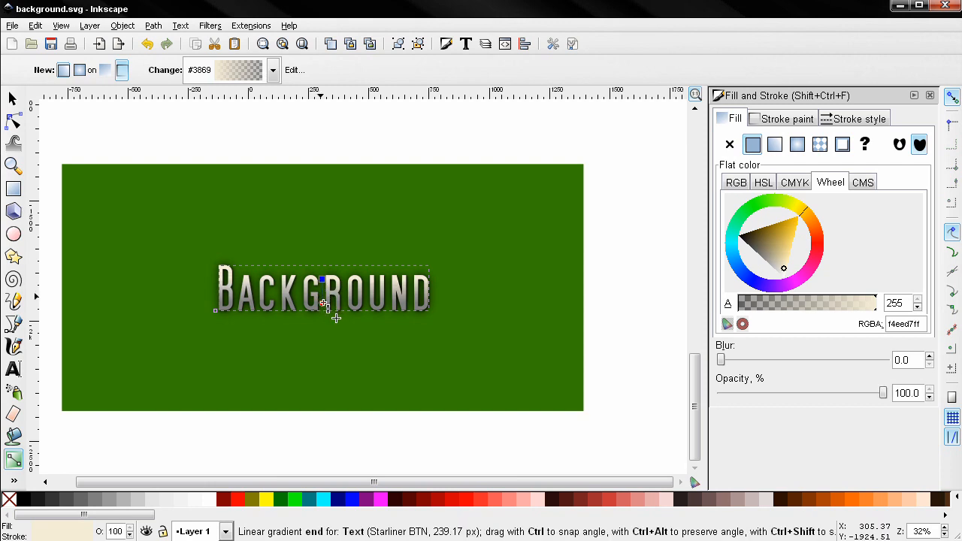
click(13, 97)
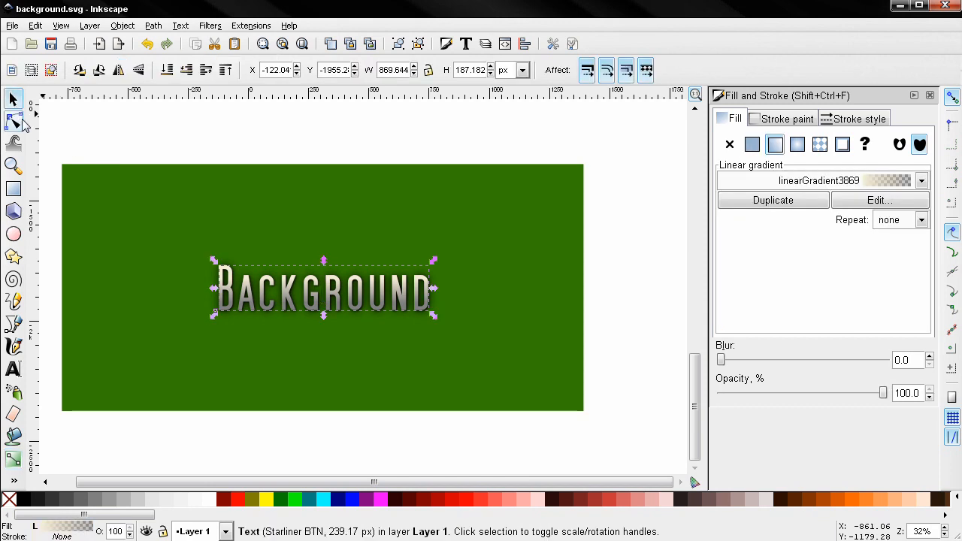
click(286, 142)
Place a duplicate of the green background rectangle above everything and fill it with the brighter green 55d400ff.
scroll(280, 241, down, 2)
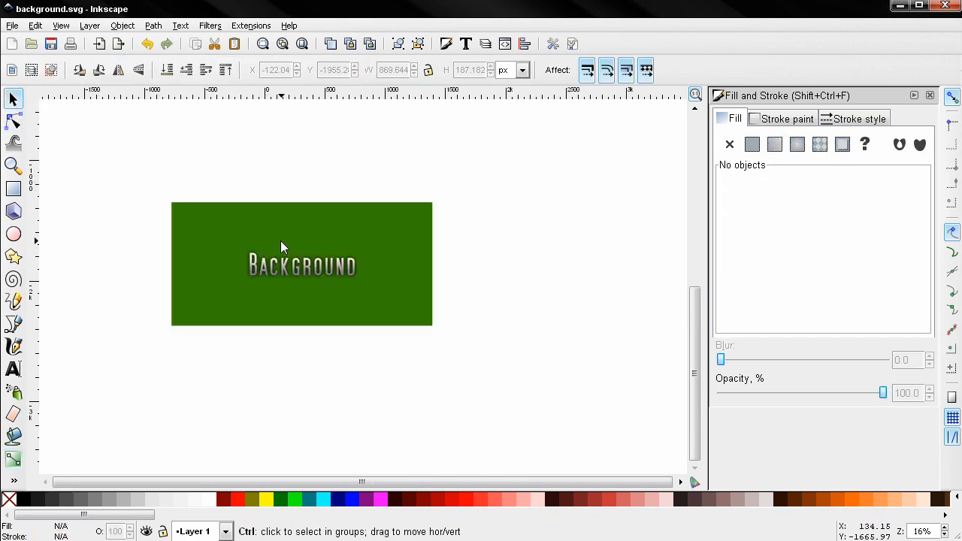
click(240, 314)
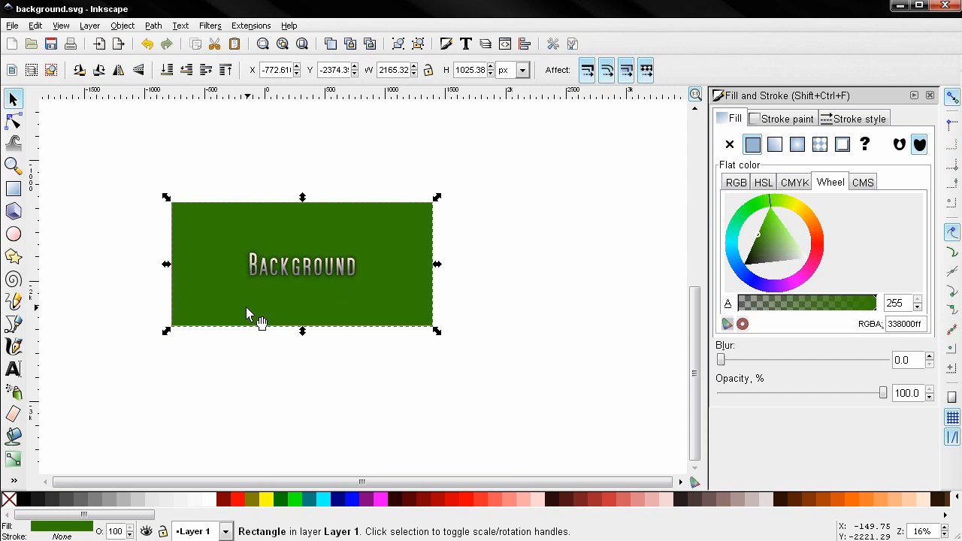
key(Home)
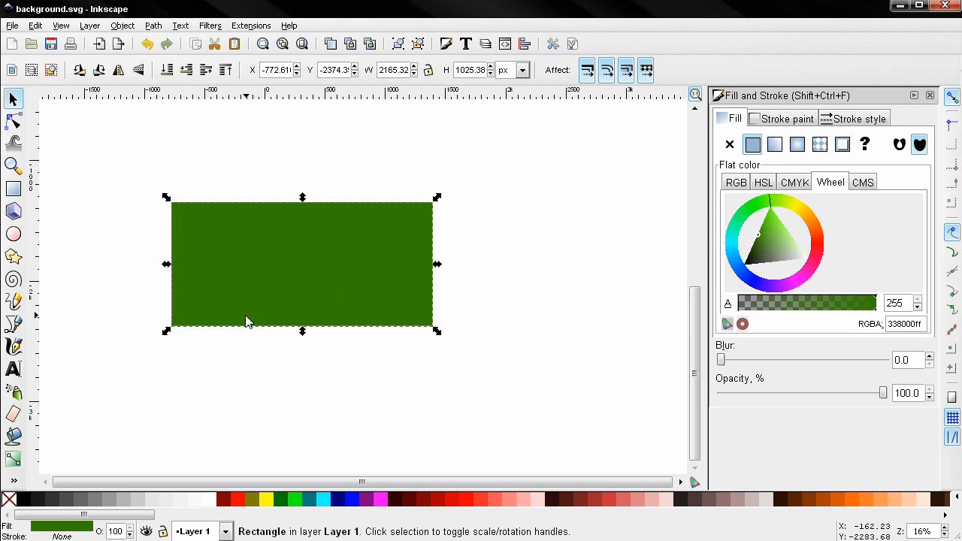
drag(94, 516, 342, 520)
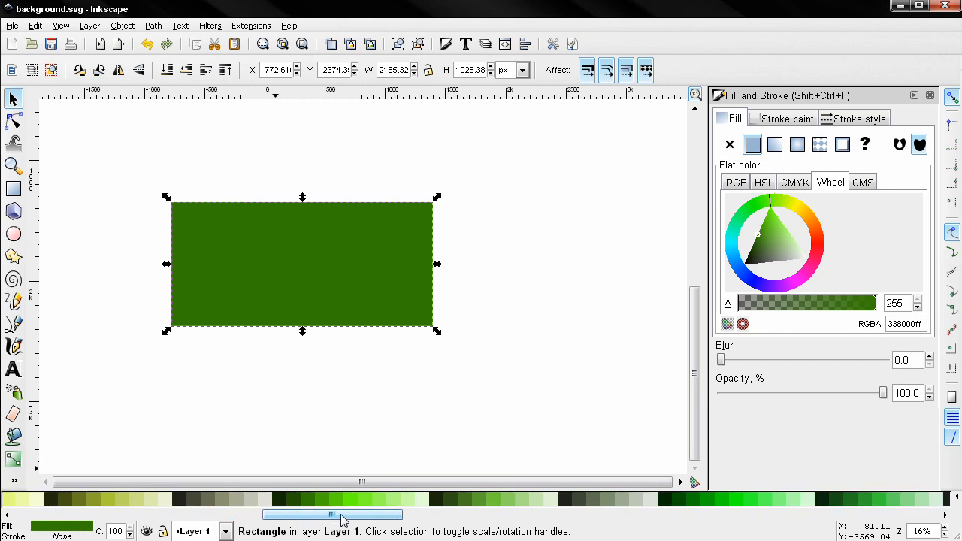
click(320, 504)
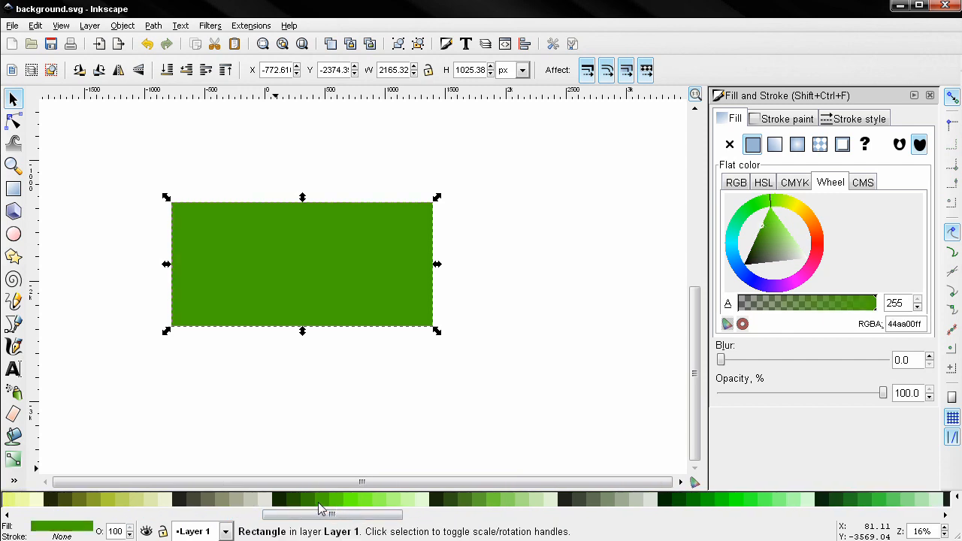
click(336, 506)
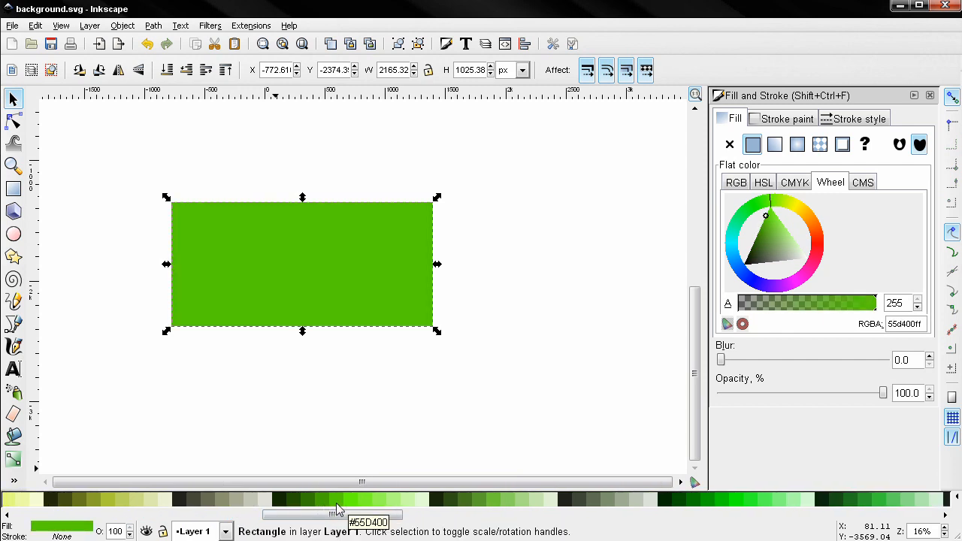
Move the bright green rectangle down the stacking order so it sits behind all the text, directly above the dark green rectangle.
click(187, 70)
click(187, 79)
click(187, 79)
click(187, 79)
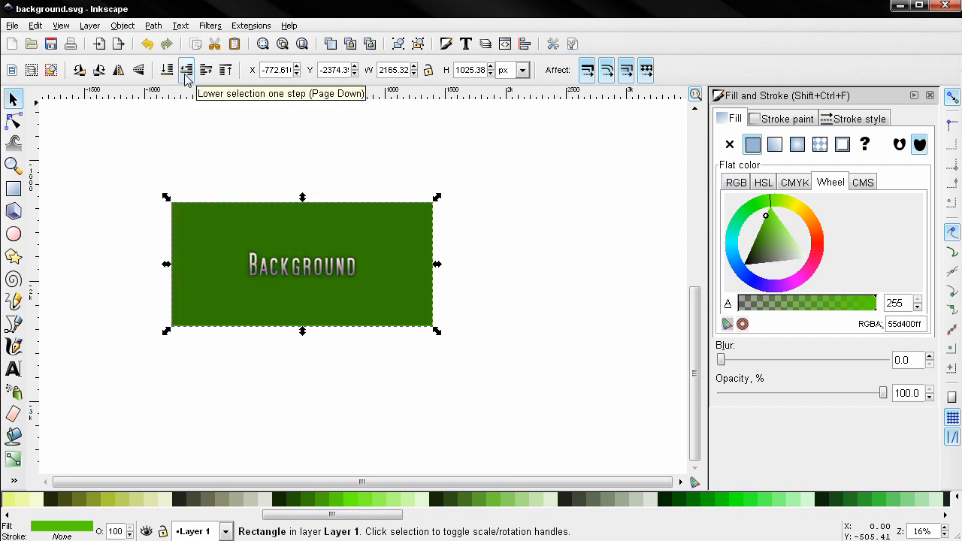
click(206, 71)
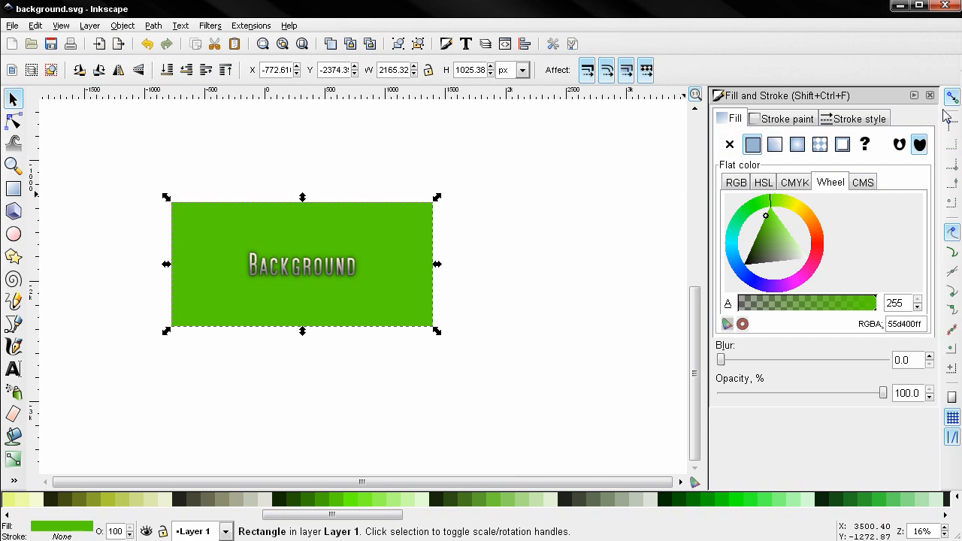
Apply a radial gradient fill to the bright green rectangle and shrink it around its center to about 1427 by 676 px.
click(796, 147)
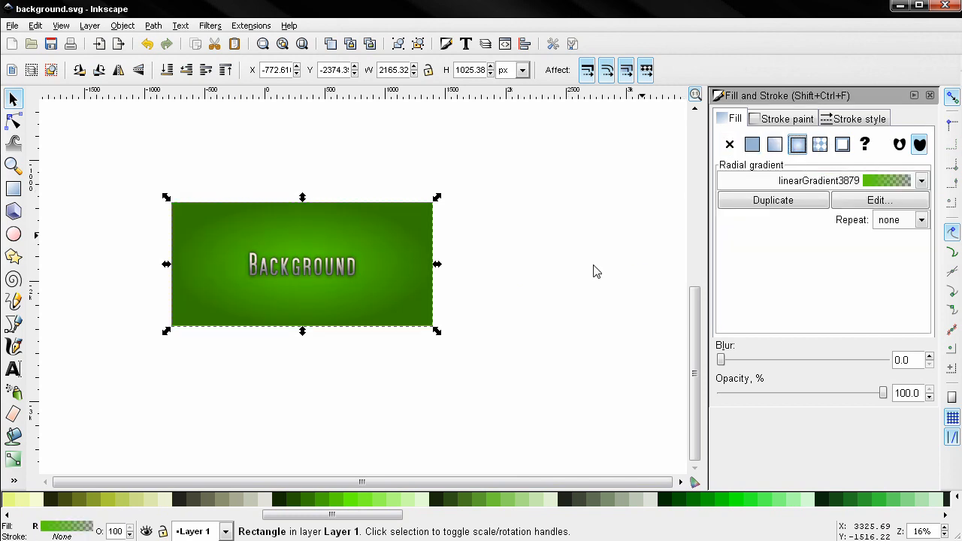
drag(438, 336, 423, 323)
click(423, 323)
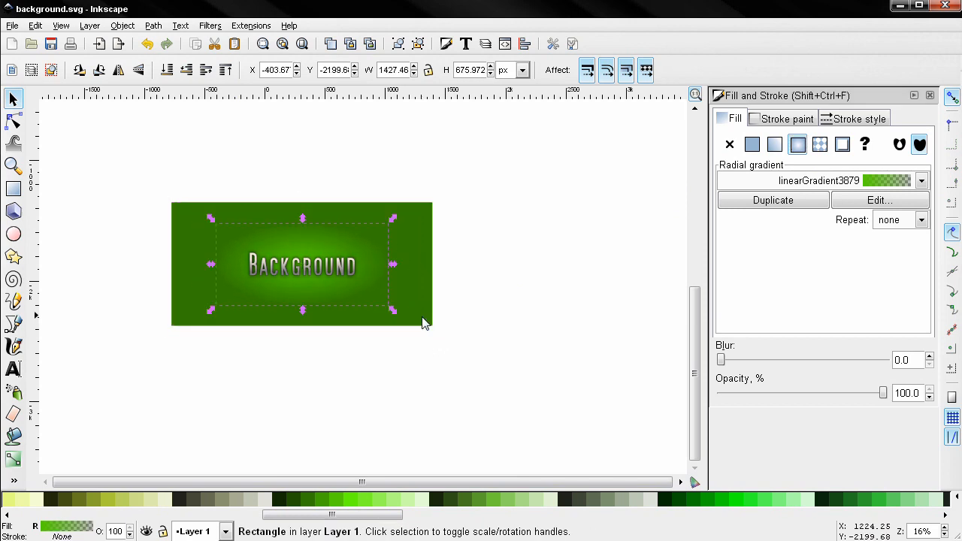
Set the blur of the radial gradient rectangle to 29.5.
click(734, 364)
drag(733, 363, 768, 368)
scroll(255, 295, up, 2)
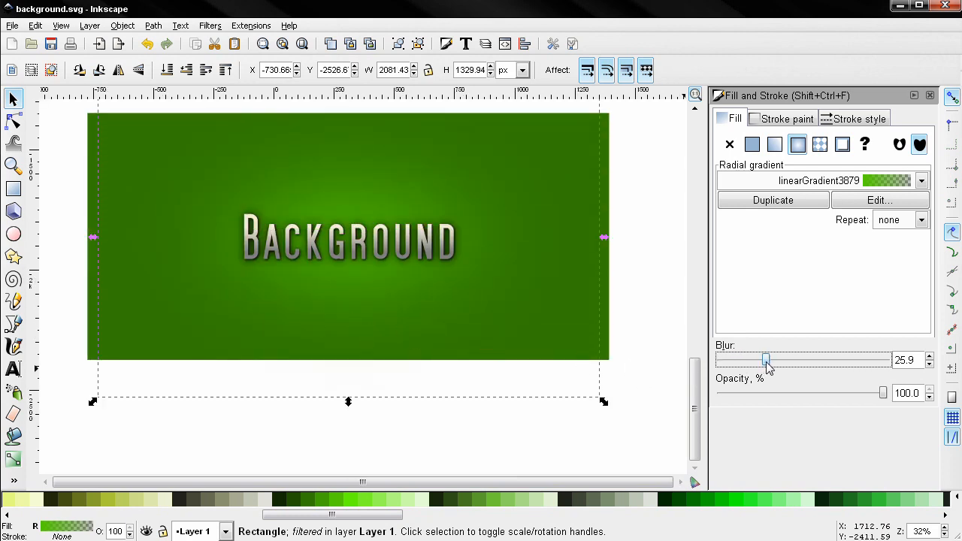
drag(769, 364, 774, 366)
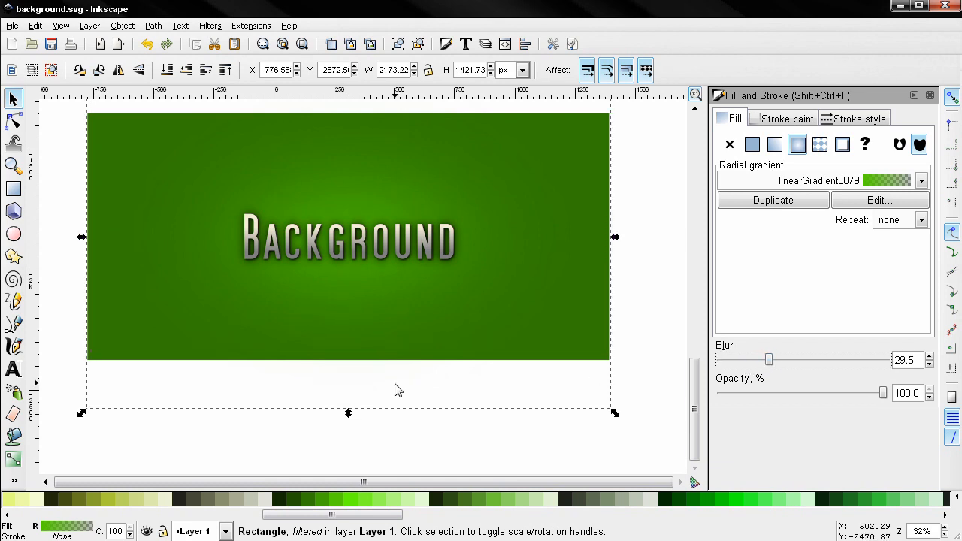
scroll(390, 398, down, 1)
drag(361, 405, 362, 392)
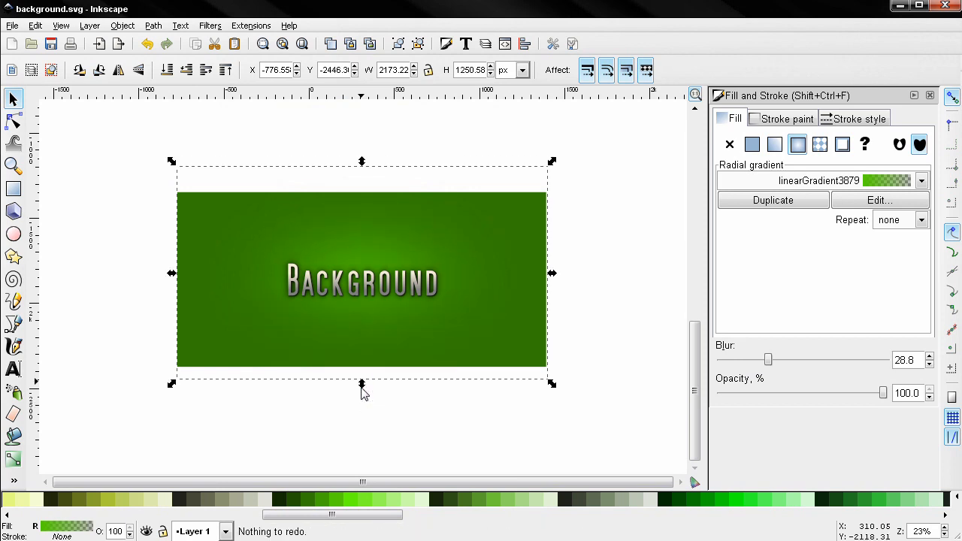
key(ctrl+z)
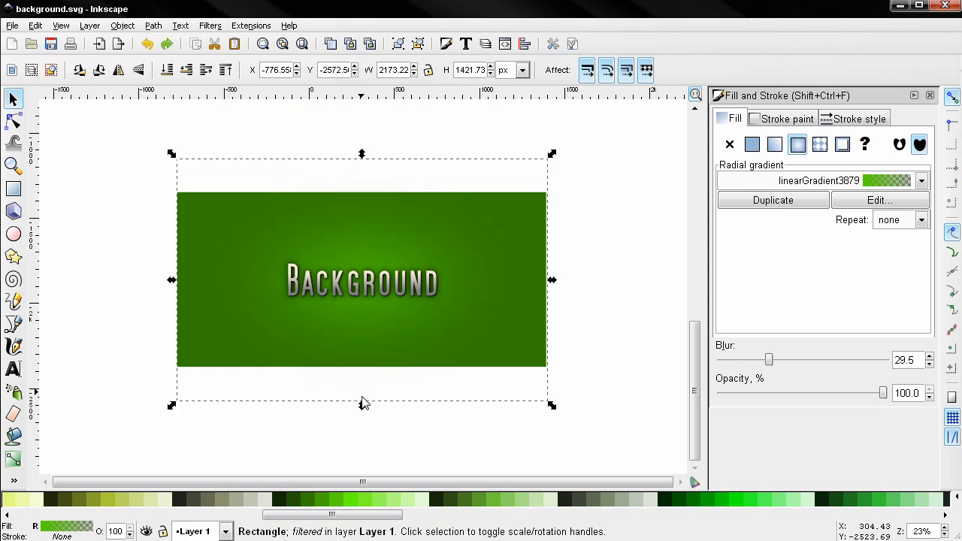
Close the Fill and Stroke dialog and examine the banner's text gradient, shadows and background glow up close.
click(120, 303)
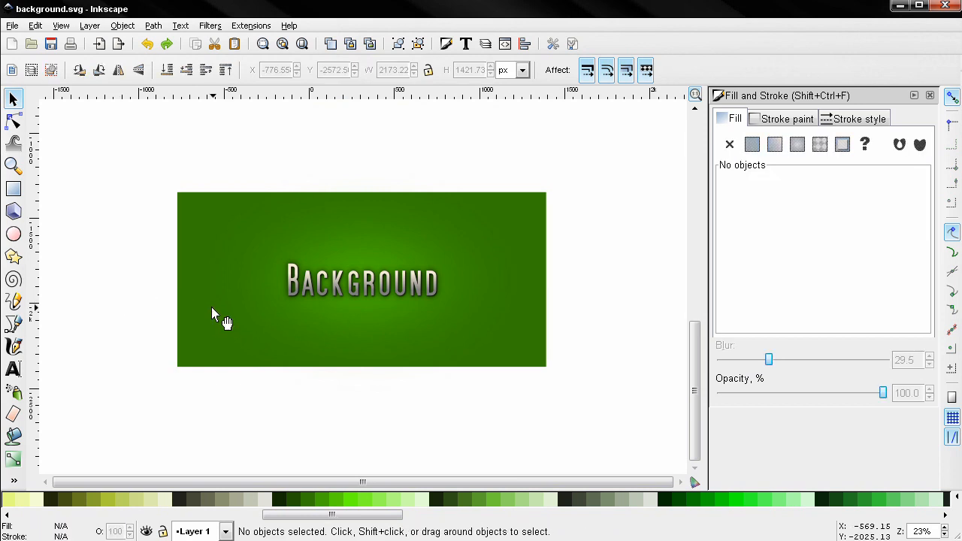
click(930, 96)
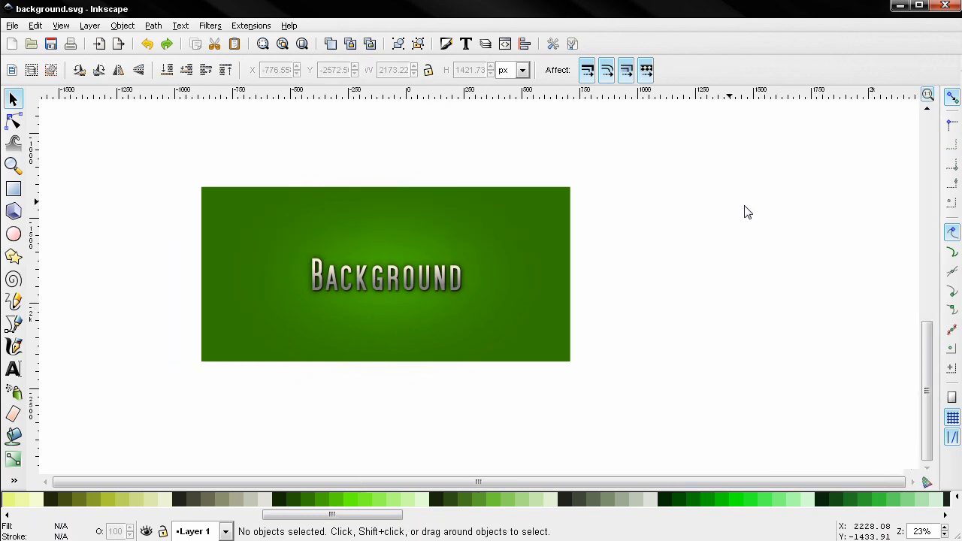
scroll(718, 219, up, 1)
drag(768, 206, 776, 205)
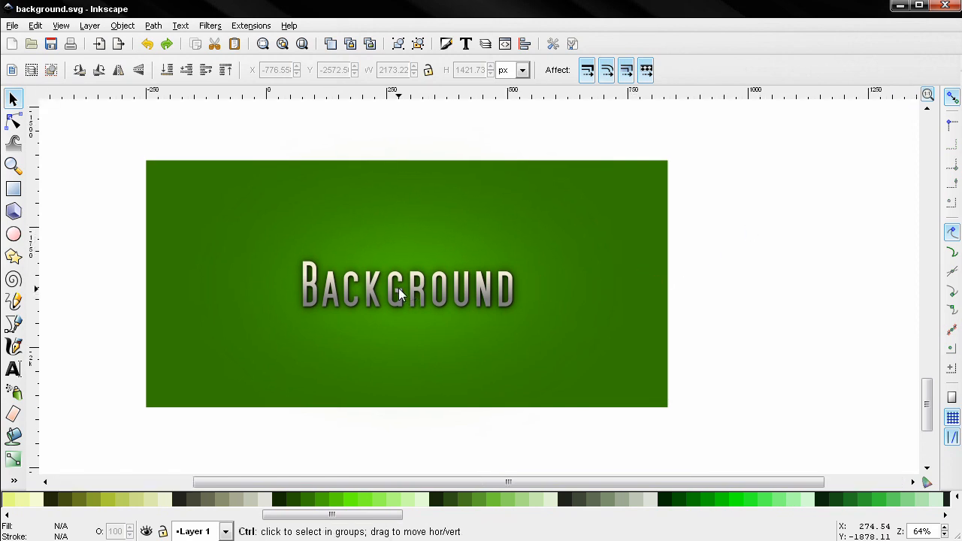
scroll(399, 288, up, 2)
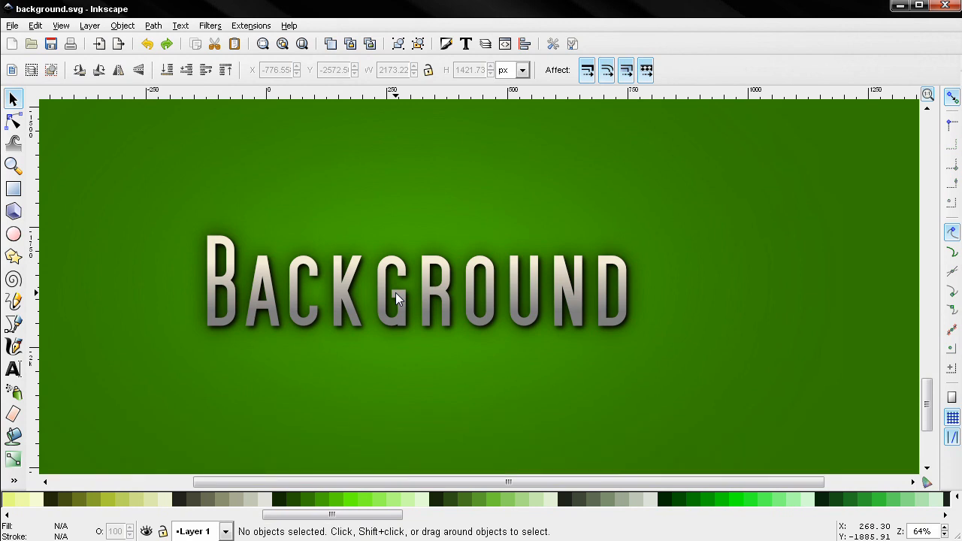
ctrl+scroll(395, 292, down, 2)
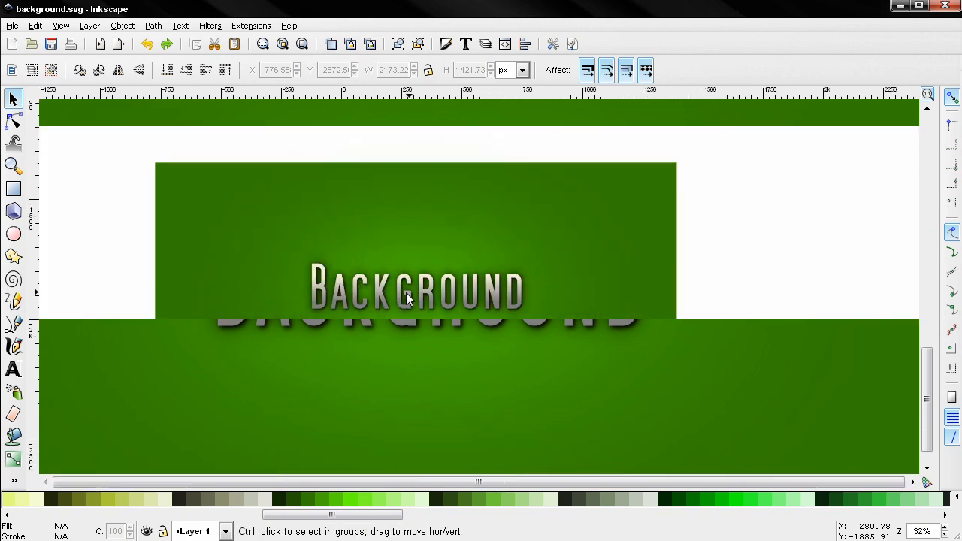
drag(404, 292, 334, 285)
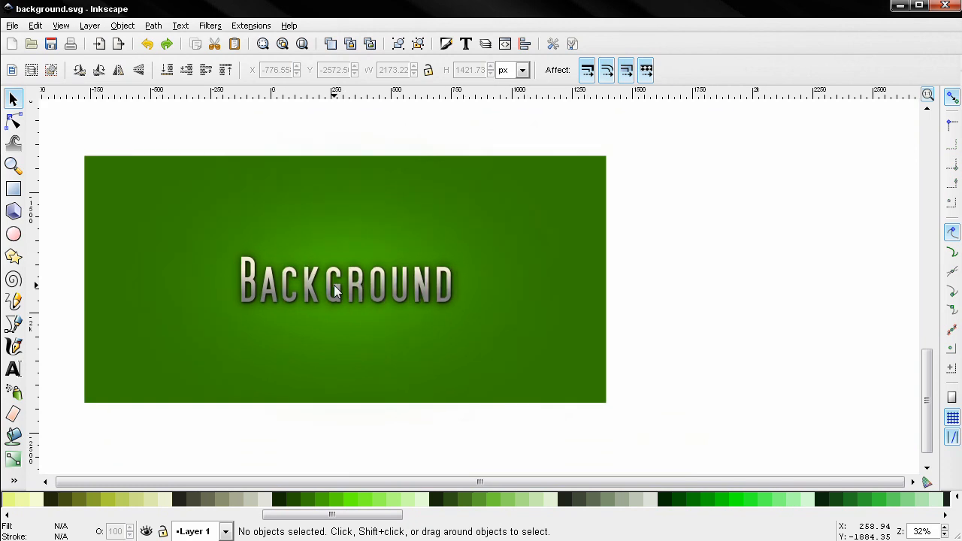
click(527, 328)
drag(496, 236, 505, 237)
key(ctrl+z)
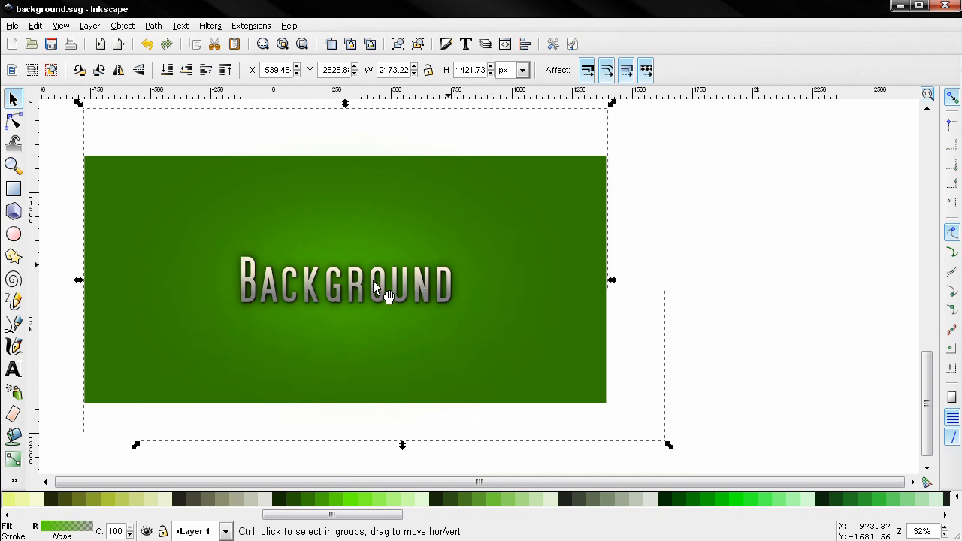
click(655, 278)
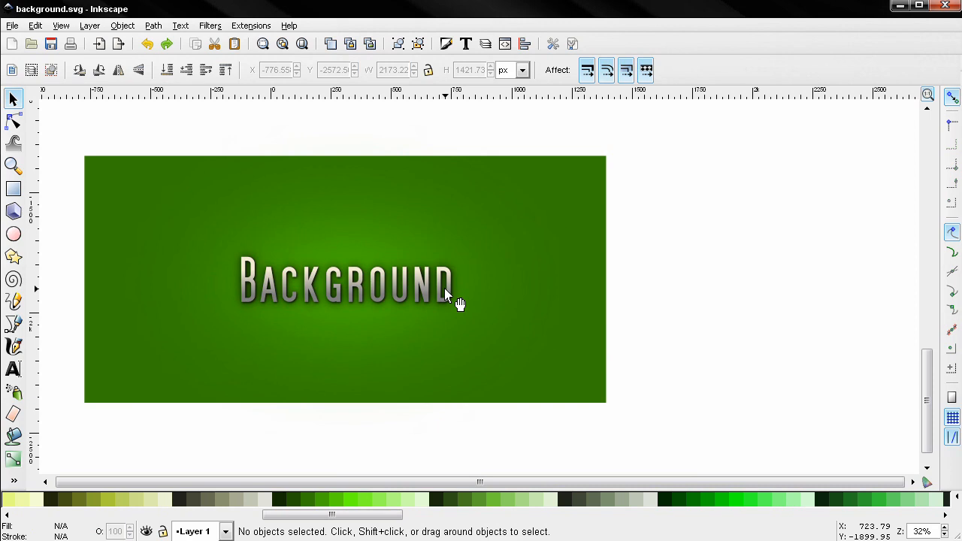
drag(432, 291, 537, 291)
scroll(554, 294, up, 1)
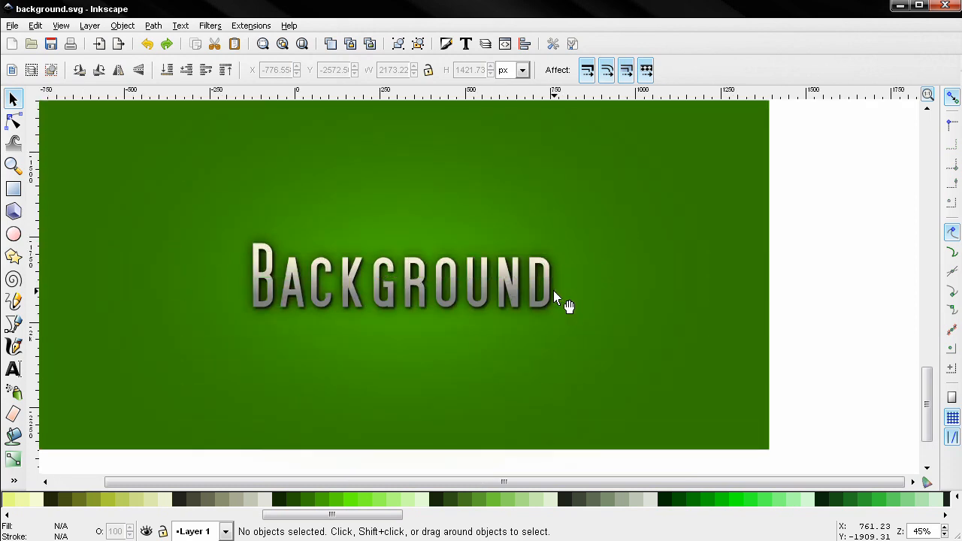
drag(554, 291, 602, 293)
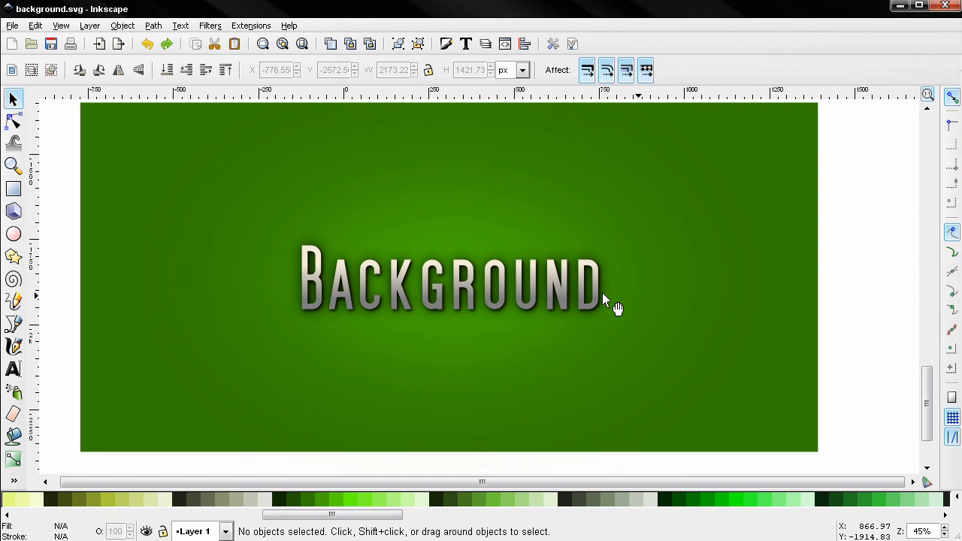